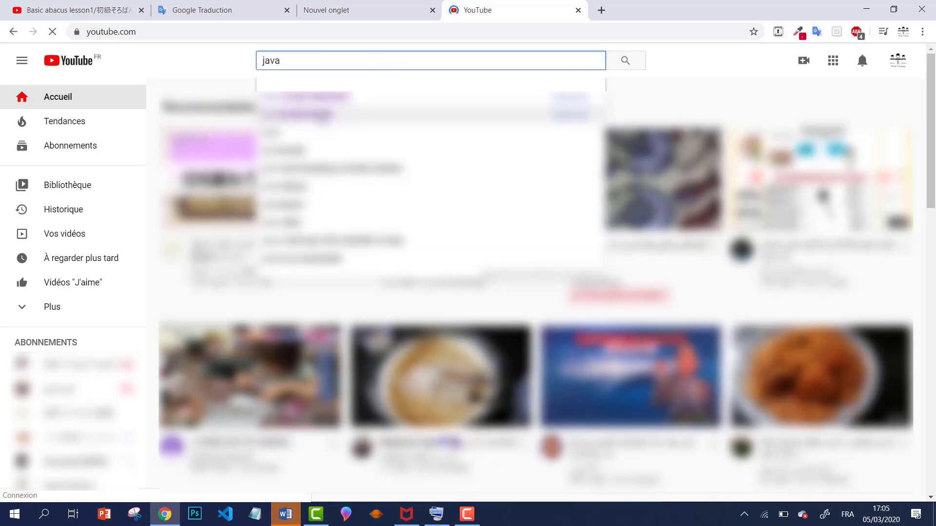
pyautogui.click(306, 97)
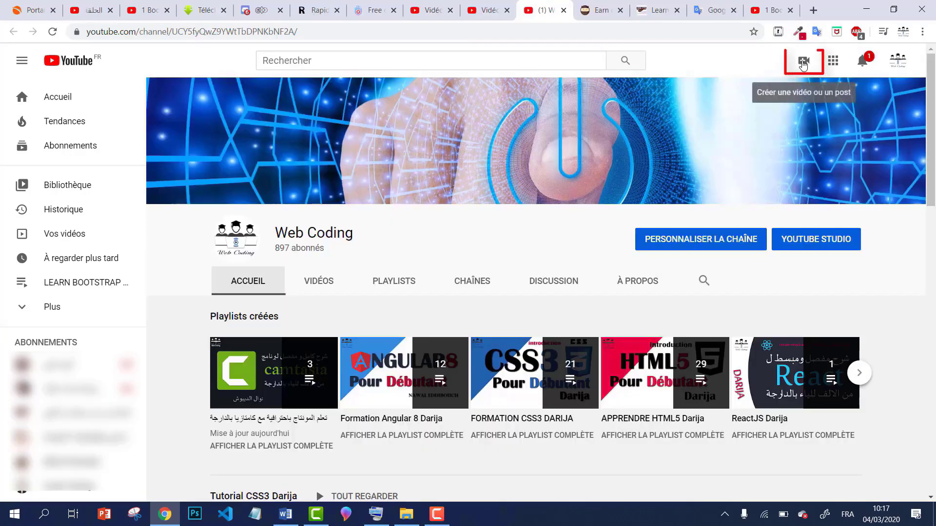
# Step: Start uploading a new video from the Web Coding channel page
pyautogui.click(803, 64)
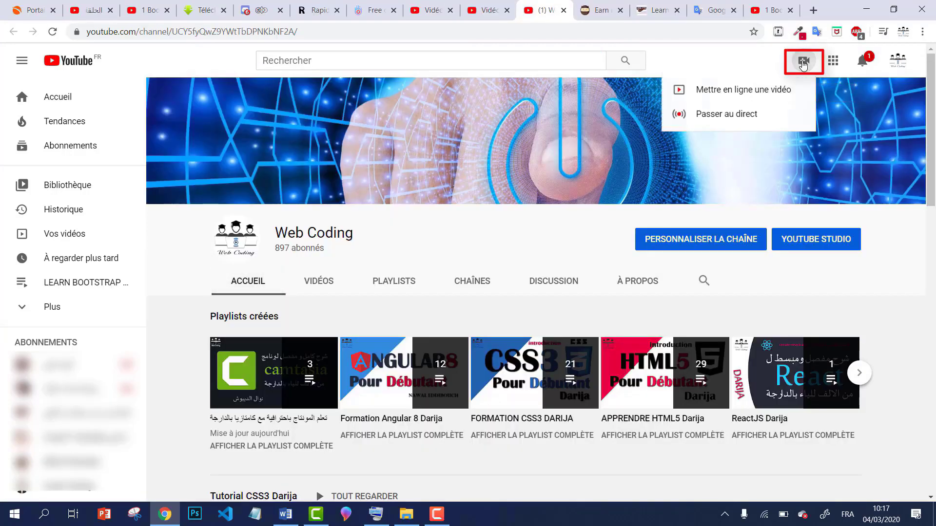
pyautogui.click(782, 89)
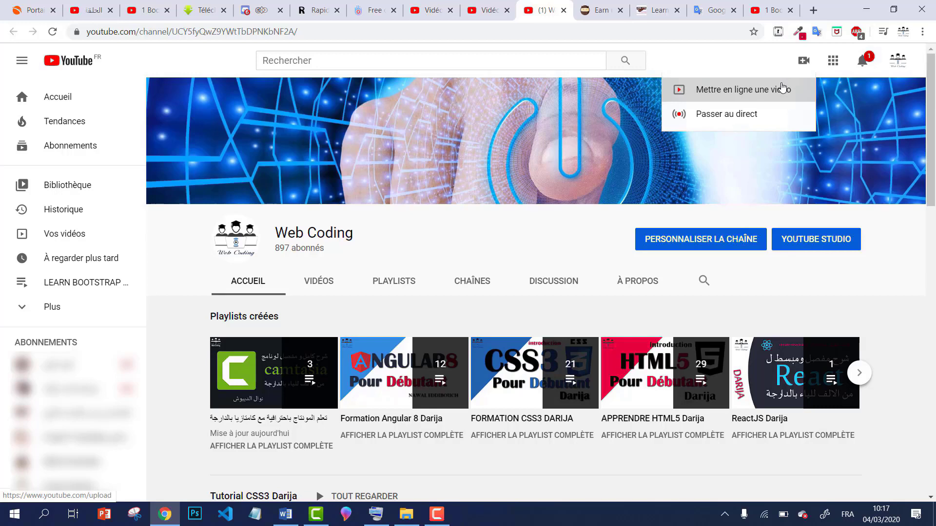
pyautogui.click(782, 88)
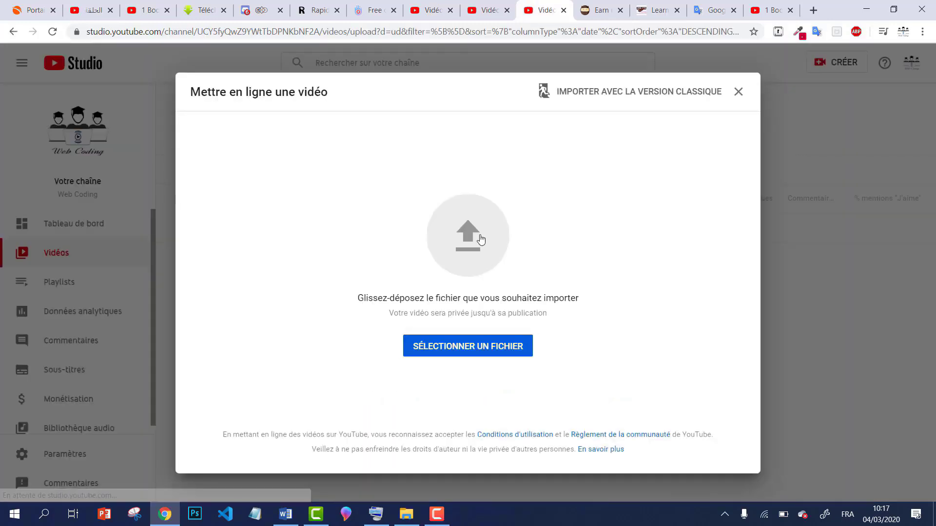
# Step: Choose 16_ Tutourial Bootstrap4 List Darija.mp4 from the Web Coding folder as the video to upload, copying its file name
pyautogui.click(480, 239)
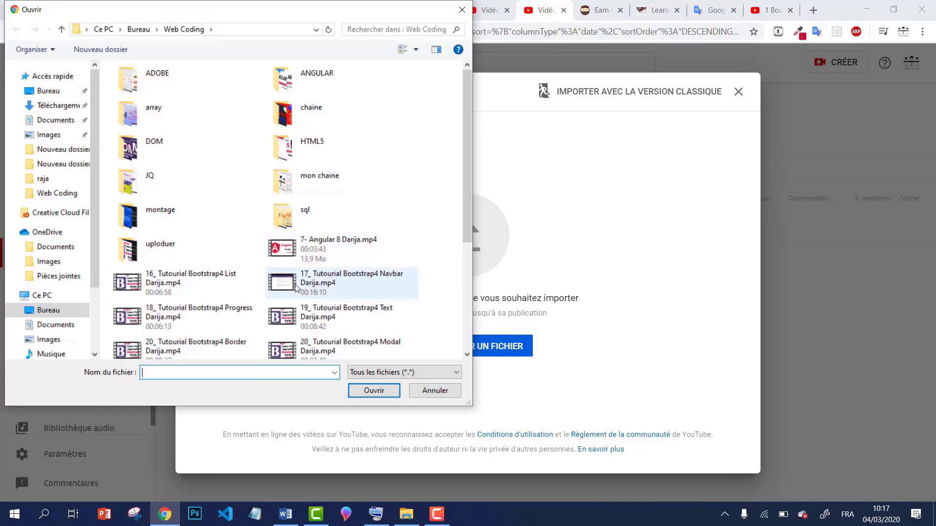
pyautogui.click(158, 290)
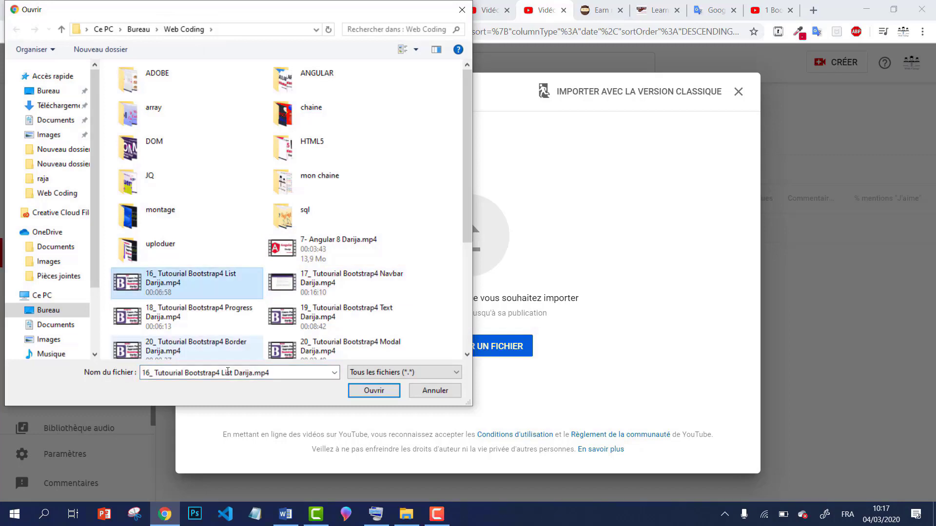
pyautogui.click(254, 372)
pyautogui.hotkey('ctrl', 'c')
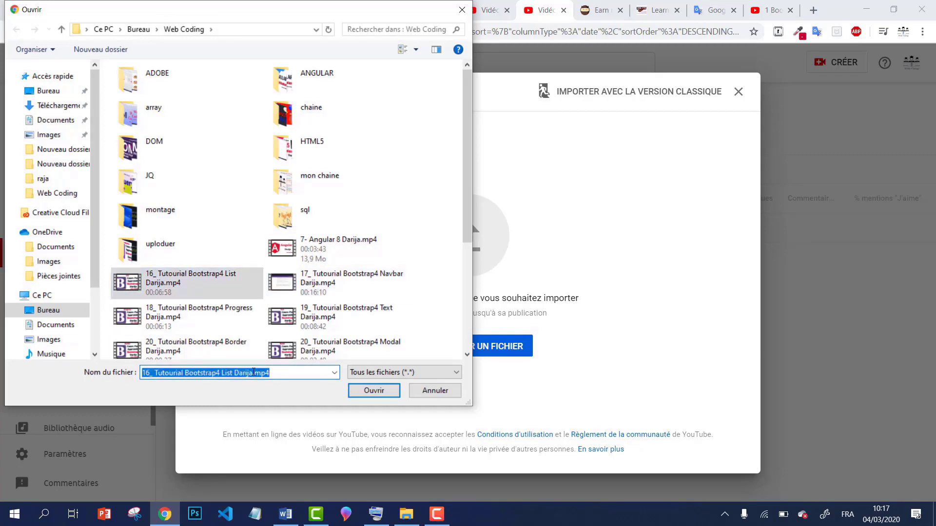
pyautogui.click(374, 391)
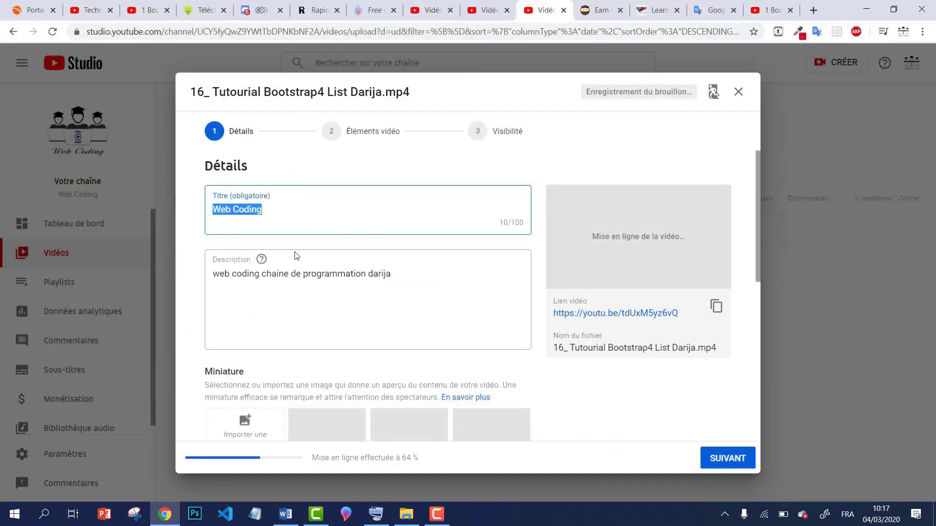
# Step: Replace the video title with the copied file name and edit it to read "16# Tutourial Bootstrap4 List Darija"
pyautogui.hotkey('ctrl', 'v')
pyautogui.doubleClick(294, 254)
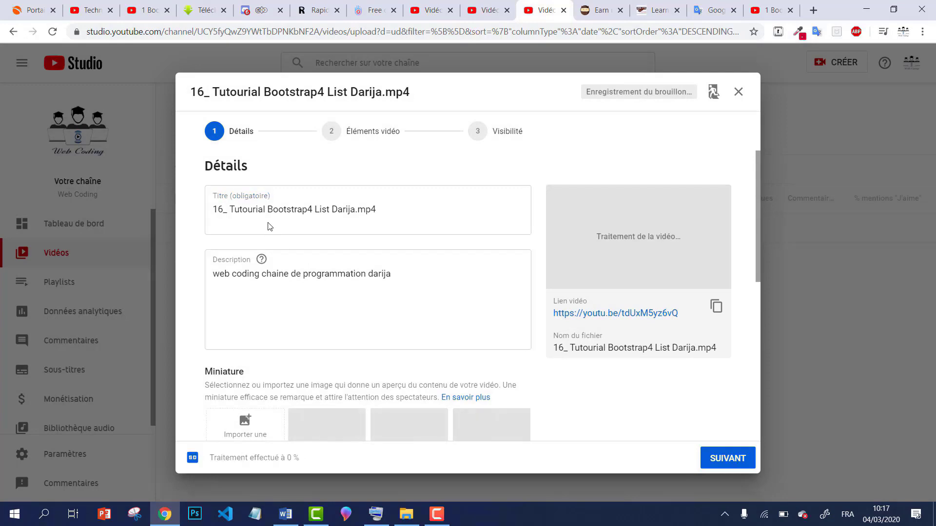
pyautogui.moveTo(226, 211); pyautogui.dragTo(224, 212)
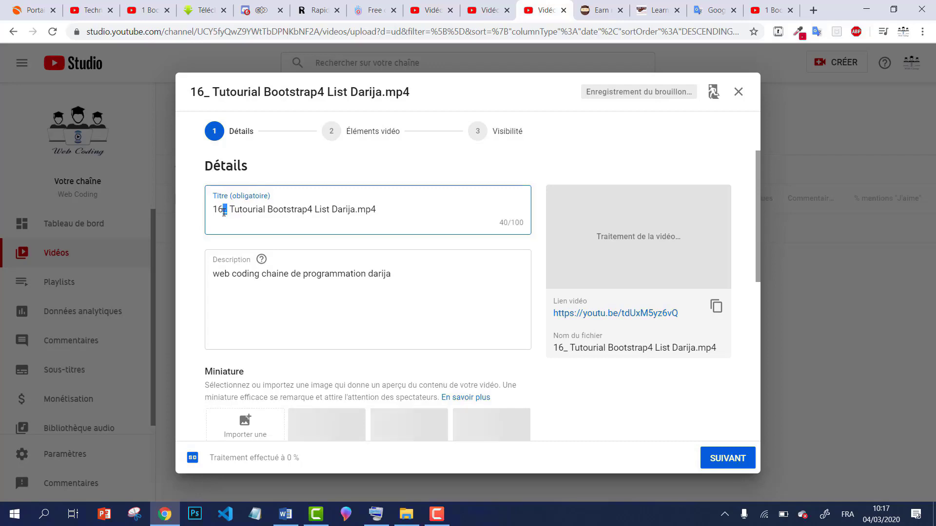
pyautogui.write('#')
pyautogui.press('End')
pyautogui.press('BackSpace')
pyautogui.press('BackSpace')
pyautogui.press('BackSpace')
pyautogui.press('BackSpace')
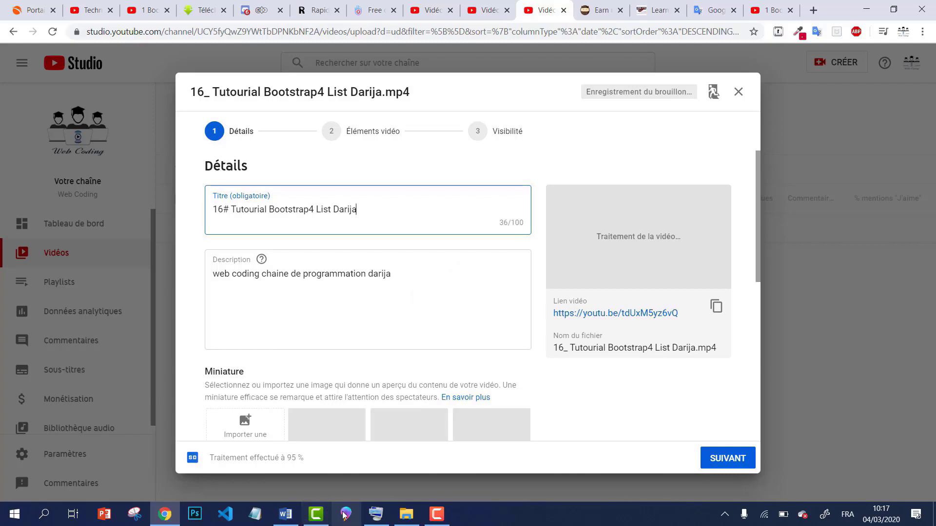
# Step: Replace the video's description with the Bootstrap course text copied from the top of the Word document Doc2.docx
pyautogui.click(287, 521)
pyautogui.moveTo(414, 257); pyautogui.dragTo(695, 161)
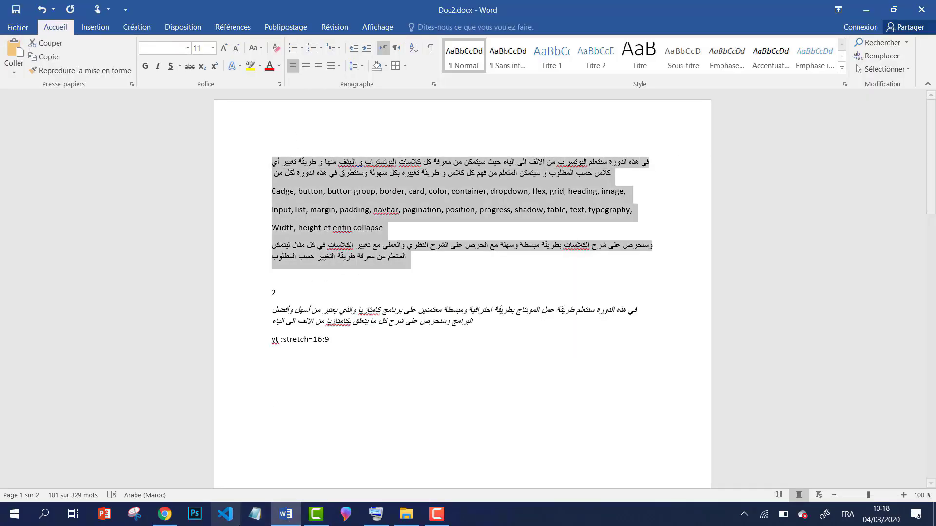
pyautogui.click(165, 514)
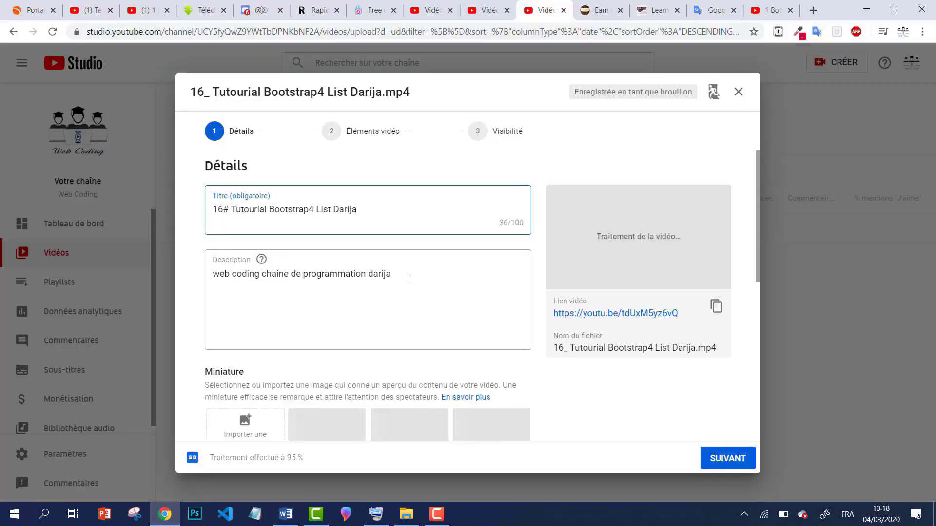
pyautogui.moveTo(410, 278); pyautogui.dragTo(181, 286)
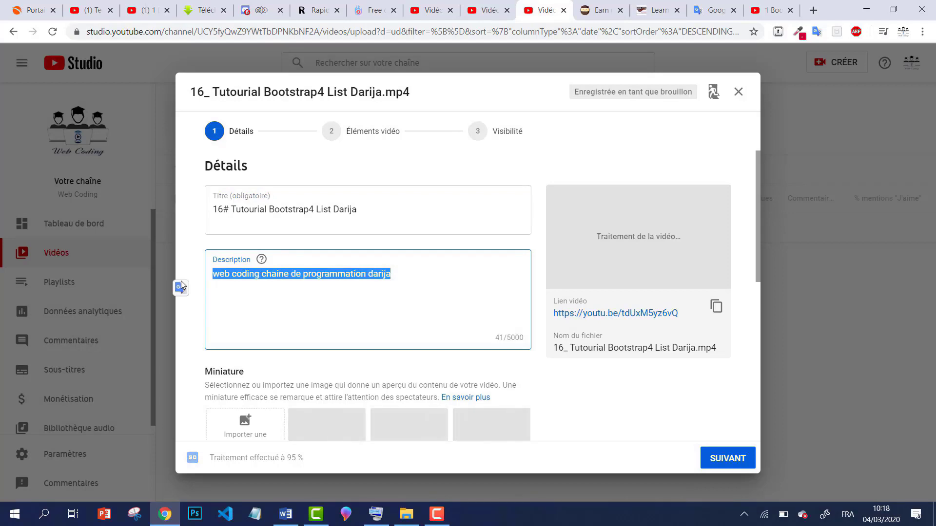
pyautogui.hotkey('ctrl', 'v')
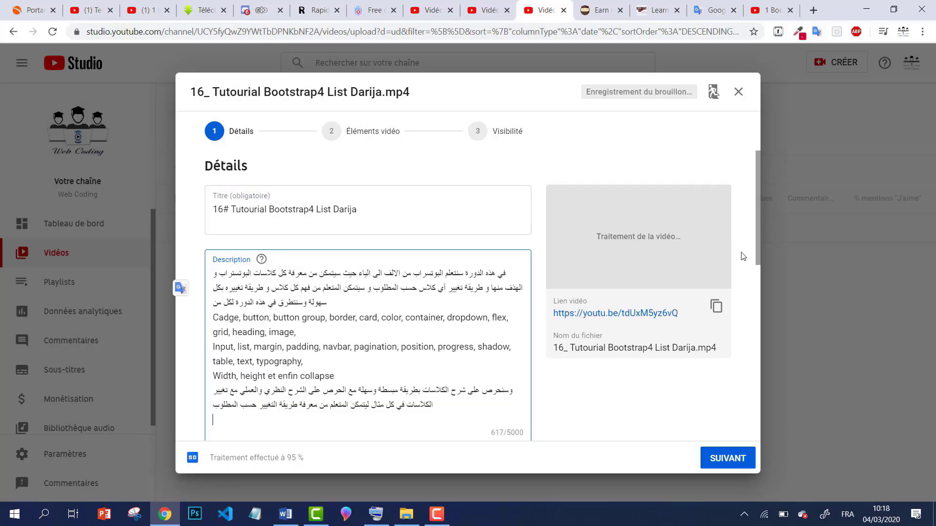
# Step: Choose the first automatically generated thumbnail for the video
pyautogui.click(759, 248)
pyautogui.moveTo(758, 247); pyautogui.dragTo(766, 353)
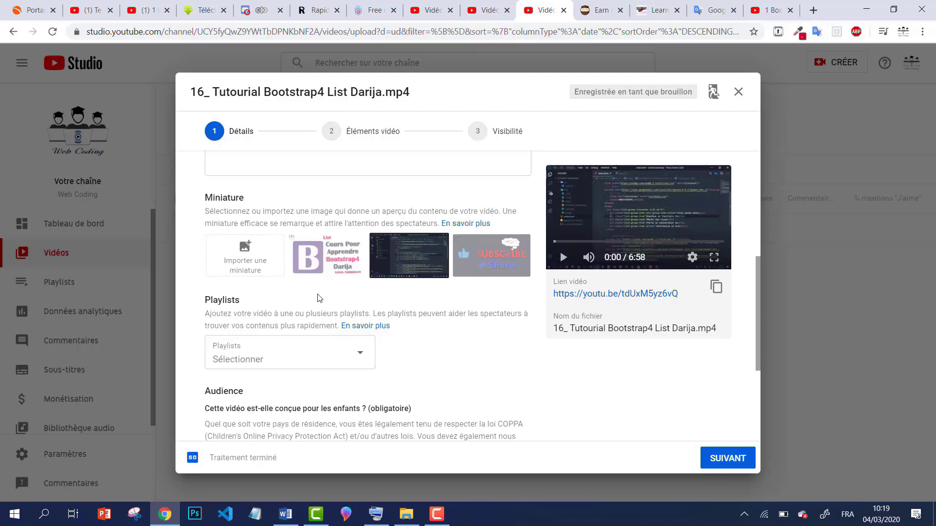
pyautogui.click(334, 269)
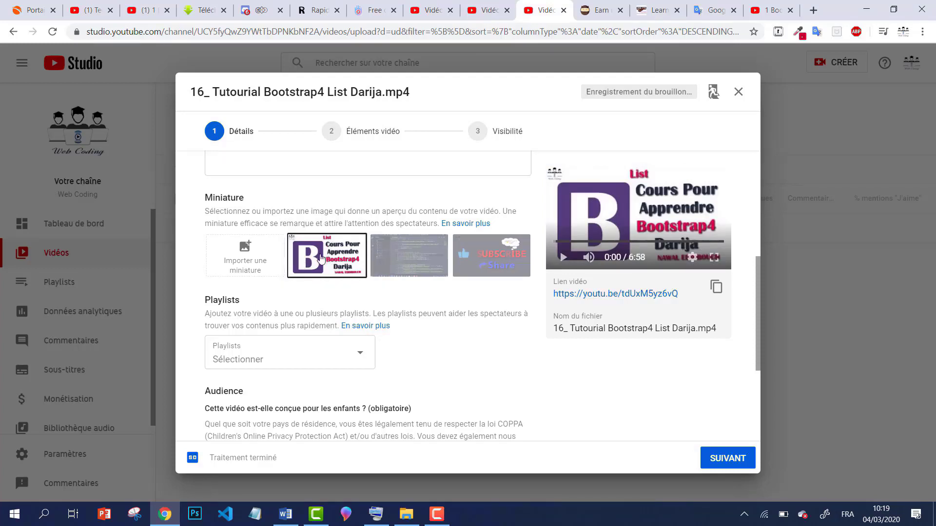
# Step: Upload list.png from the Web Coding folder as the video's custom thumbnail
pyautogui.click(250, 265)
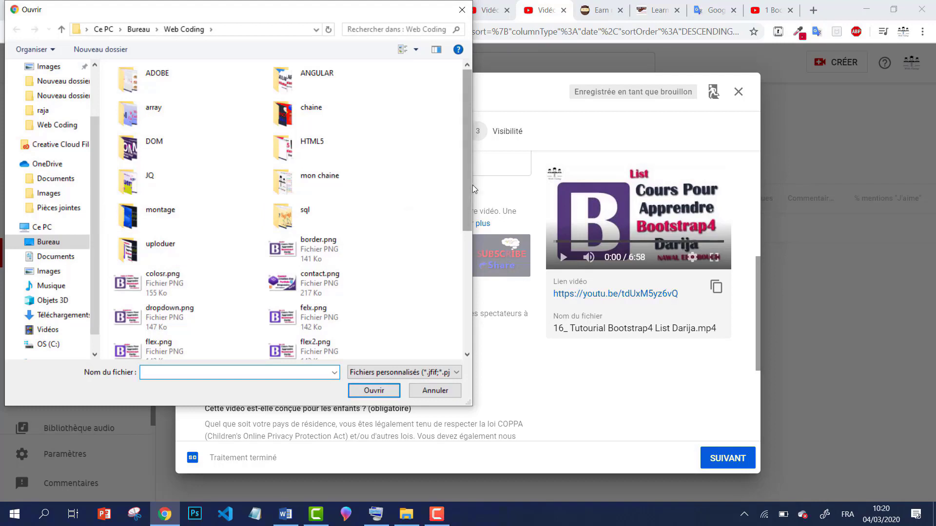
pyautogui.moveTo(470, 186); pyautogui.dragTo(462, 277)
pyautogui.click(166, 255)
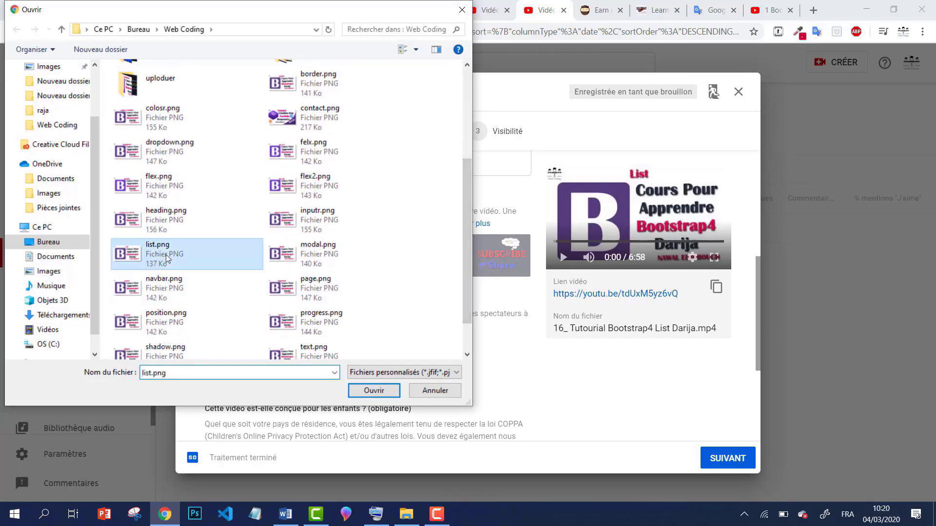
pyautogui.click(373, 390)
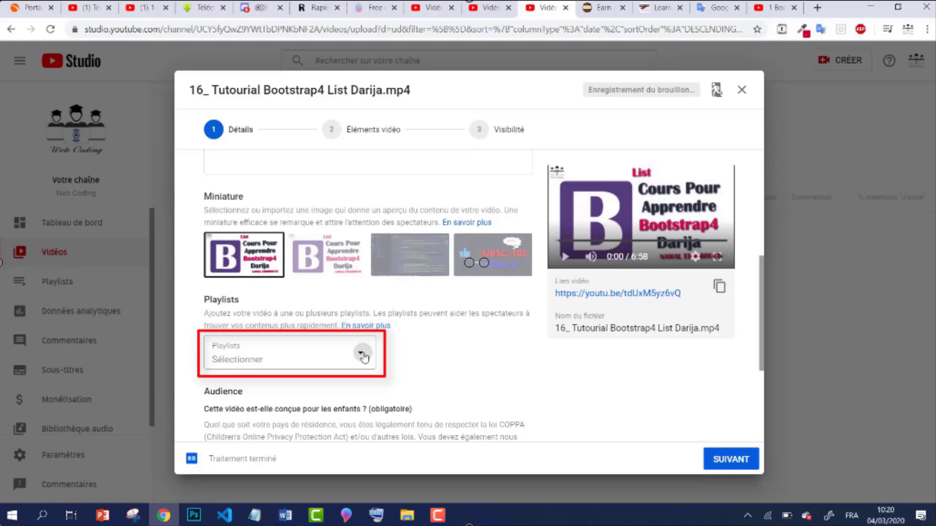
# Step: Add the video to the LEARN BOOTSTRAP darija playlist, viewing the new playlist form without creating one
pyautogui.click(362, 355)
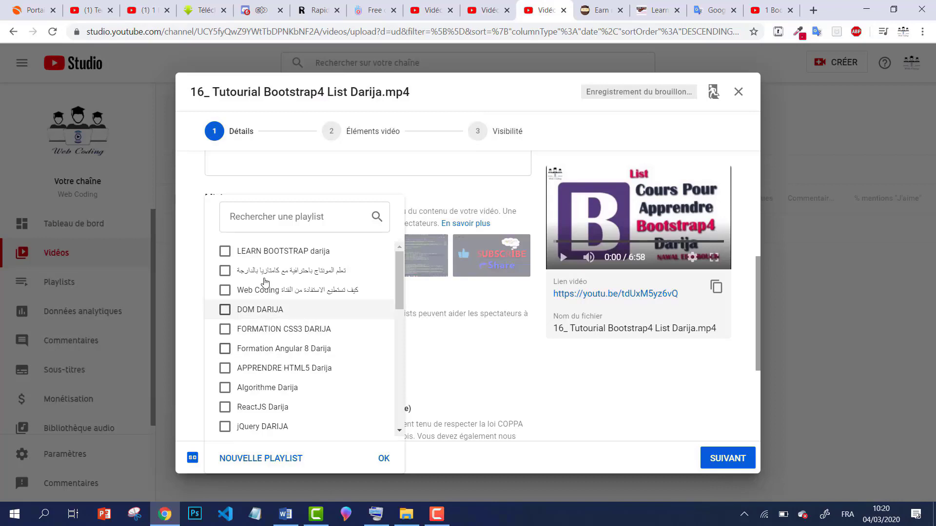
pyautogui.click(229, 252)
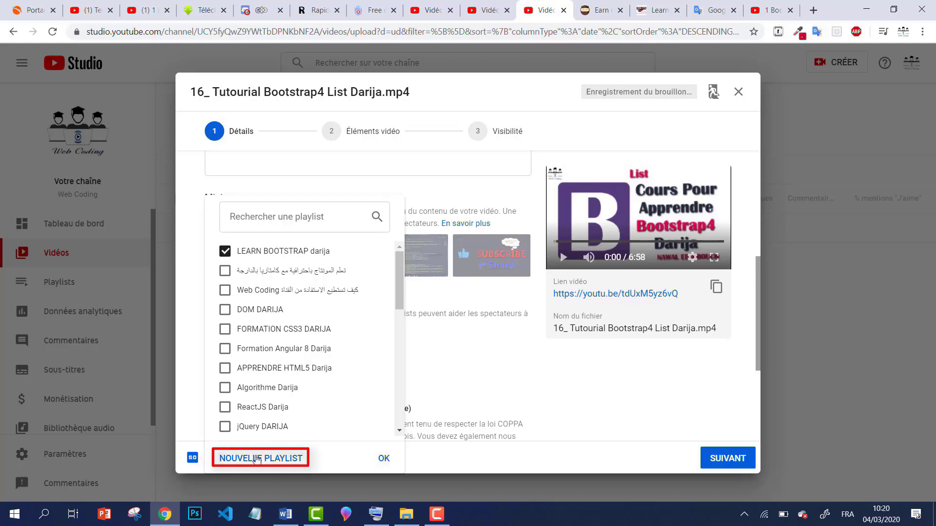
pyautogui.scroll(-3, 279, 460)
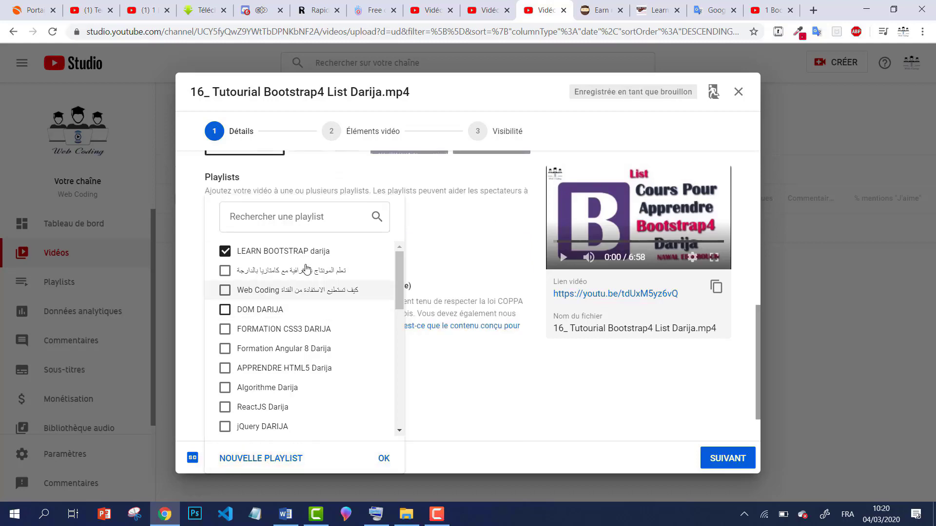
pyautogui.click(281, 458)
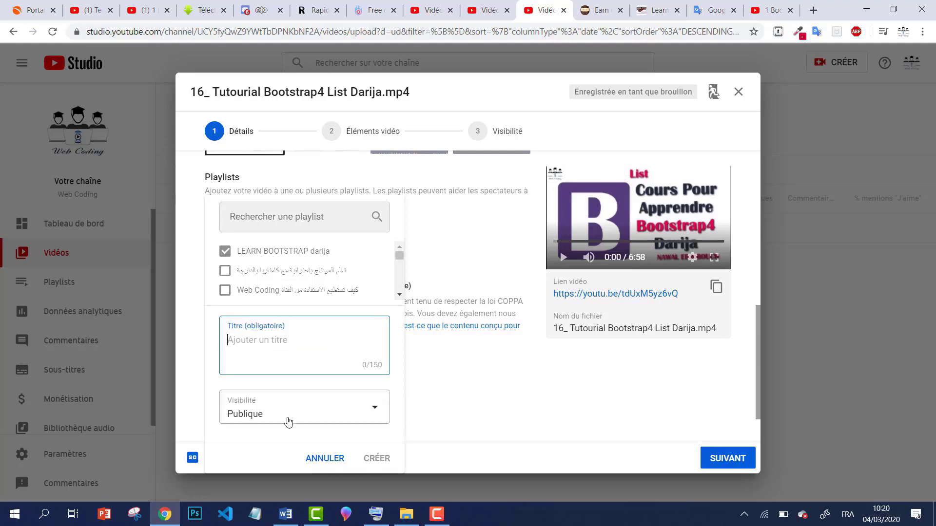
pyautogui.click(345, 459)
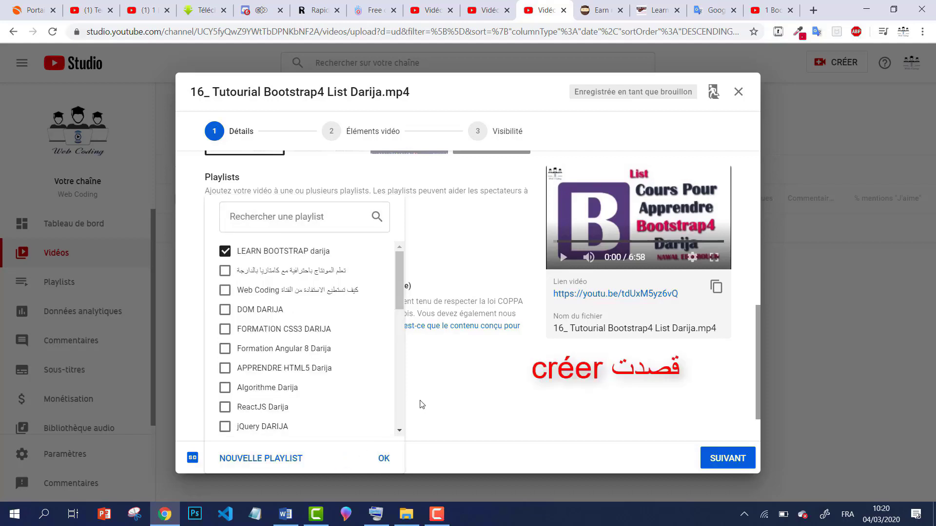
pyautogui.click(381, 459)
# Step: Mark the video as not made for children and expand the advanced age limit options
pyautogui.scroll(-1, 441, 402)
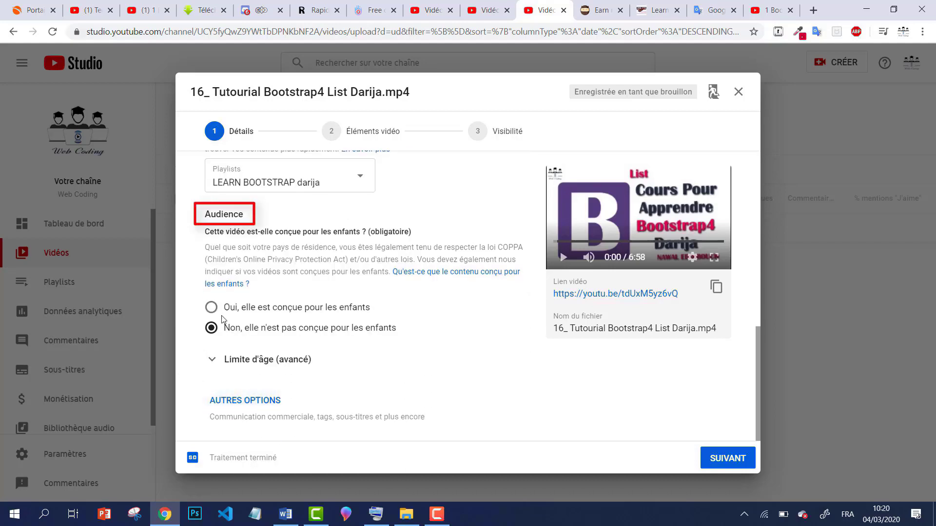
pyautogui.click(211, 329)
pyautogui.click(215, 361)
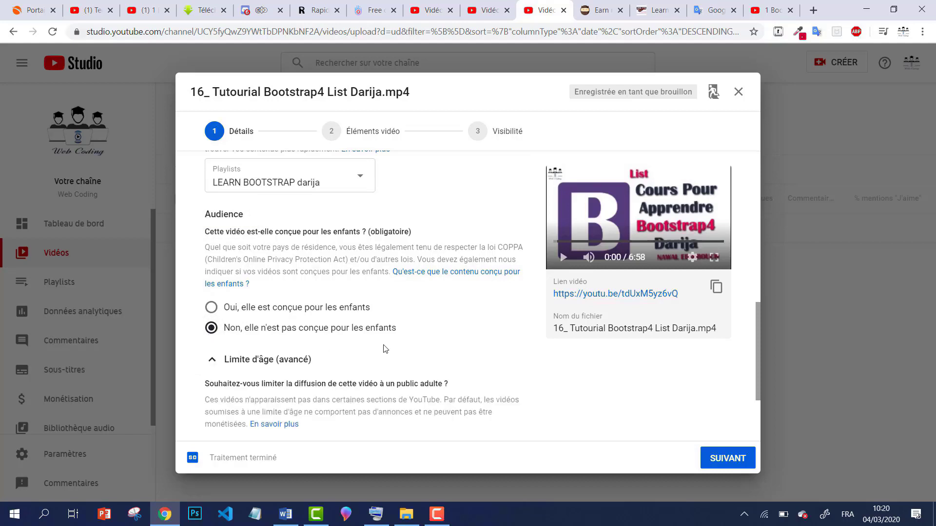
pyautogui.scroll(-2, 249, 359)
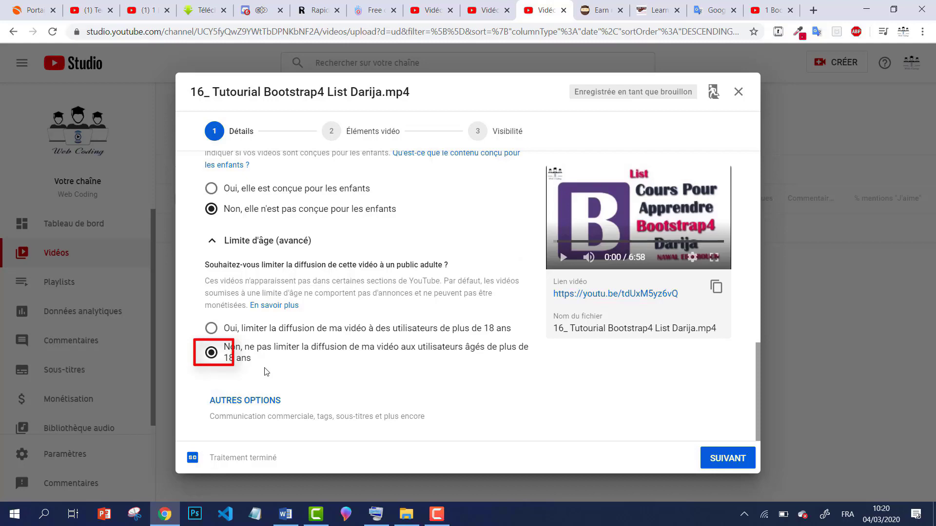
# Step: Show the additional video options and clear all default tags
pyautogui.click(260, 403)
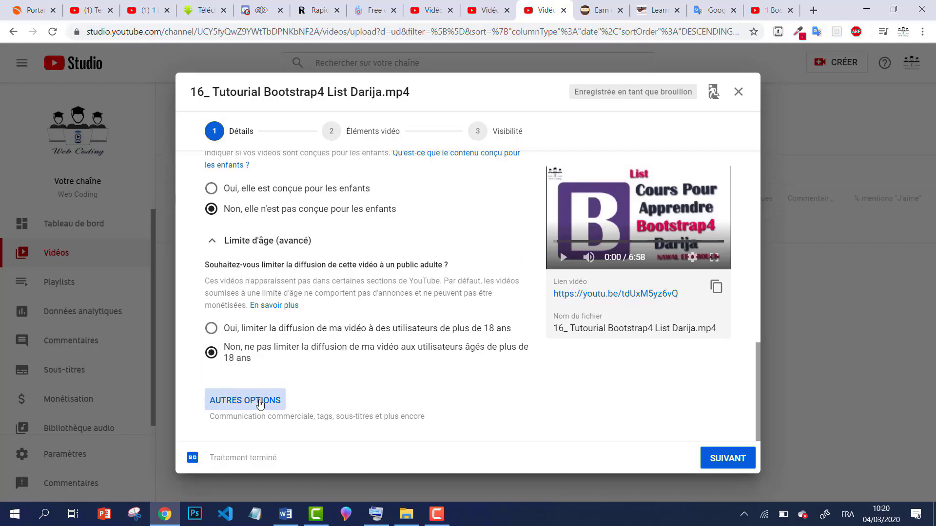
pyautogui.scroll(-6, 403, 372)
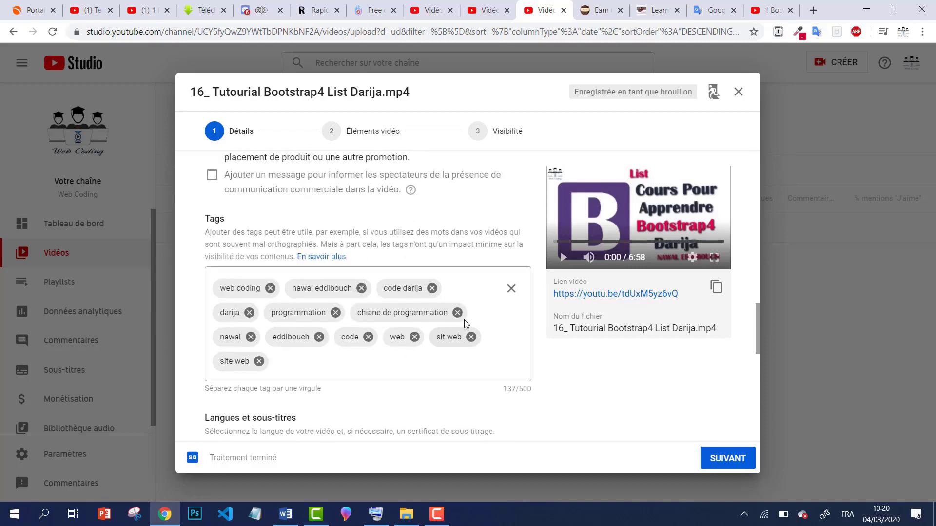
pyautogui.click(511, 290)
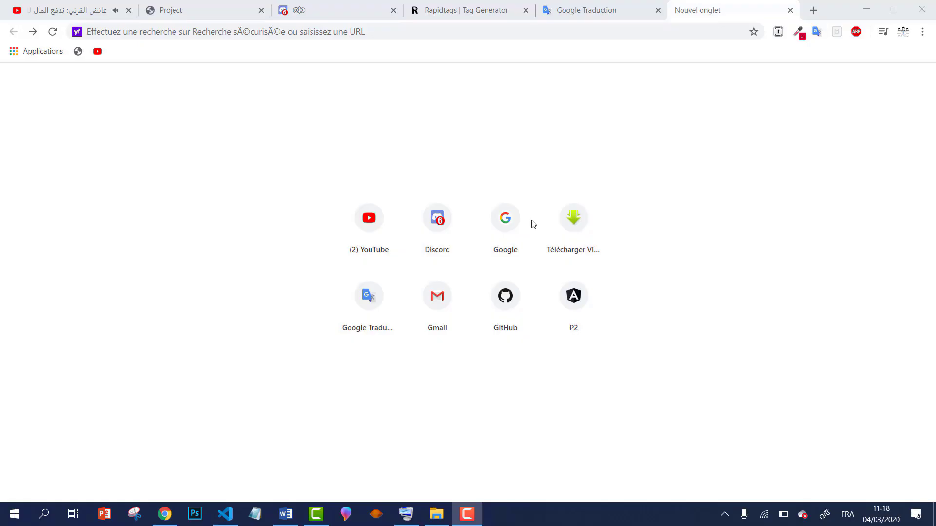
# Step: Search the web for "google keywoord tools" in the new browser tab and open the izito.ws Google Keyword Tool result
pyautogui.click(376, 32)
pyautogui.write('k')
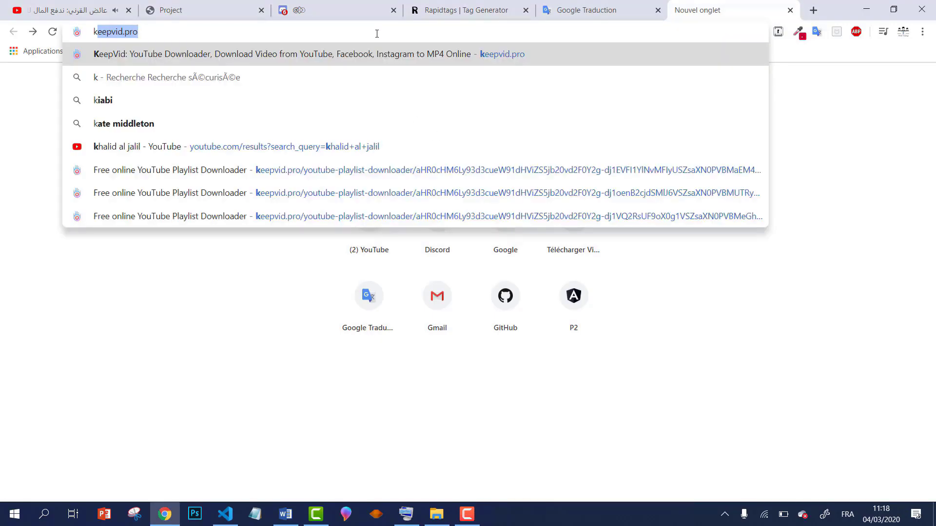
pyautogui.write('ey')
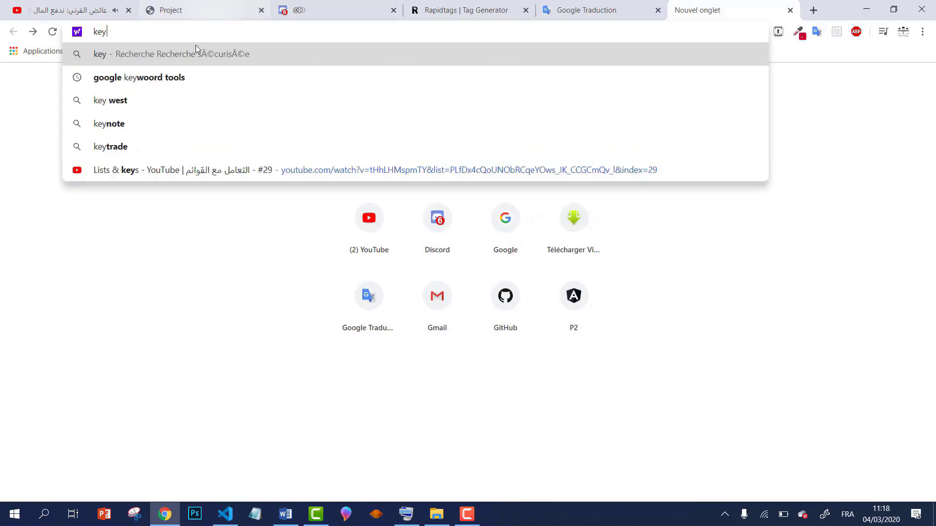
pyautogui.click(182, 81)
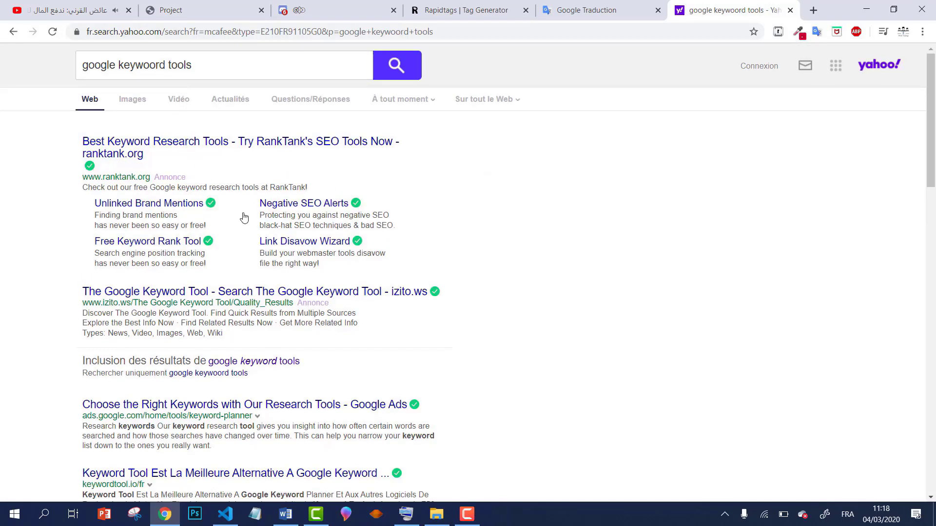
pyautogui.click(333, 295)
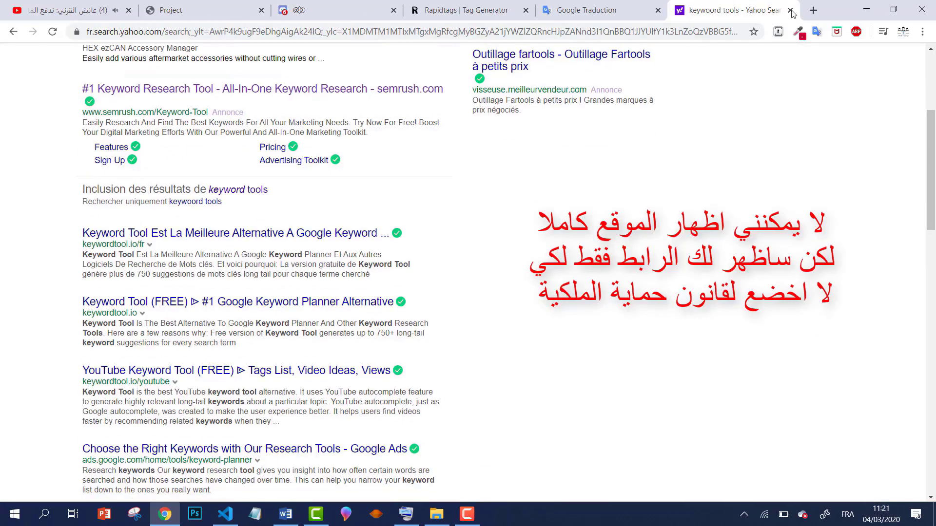
# Step: Review the remaining language, licence, category and comment settings, continue to the video elements stage and start adding an end screen
pyautogui.scroll(-2, 792, 14)
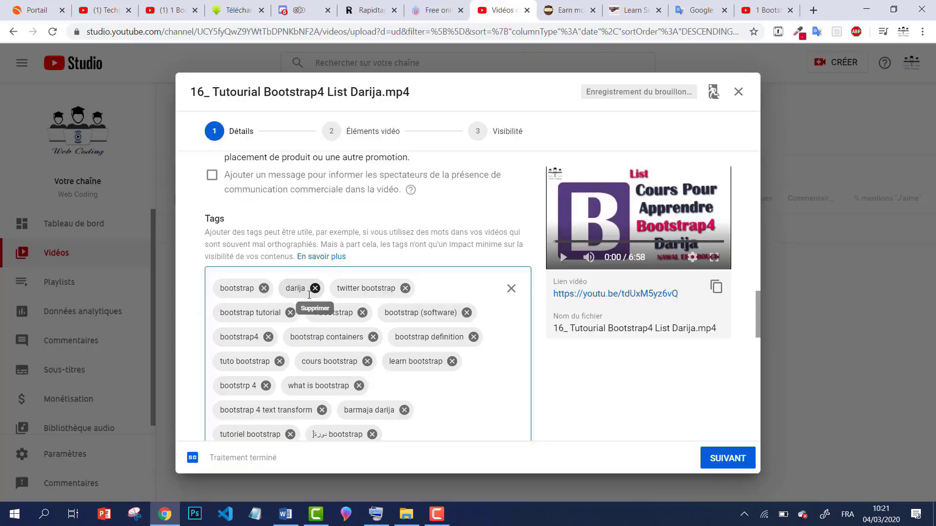
pyautogui.scroll(-6, 312, 302)
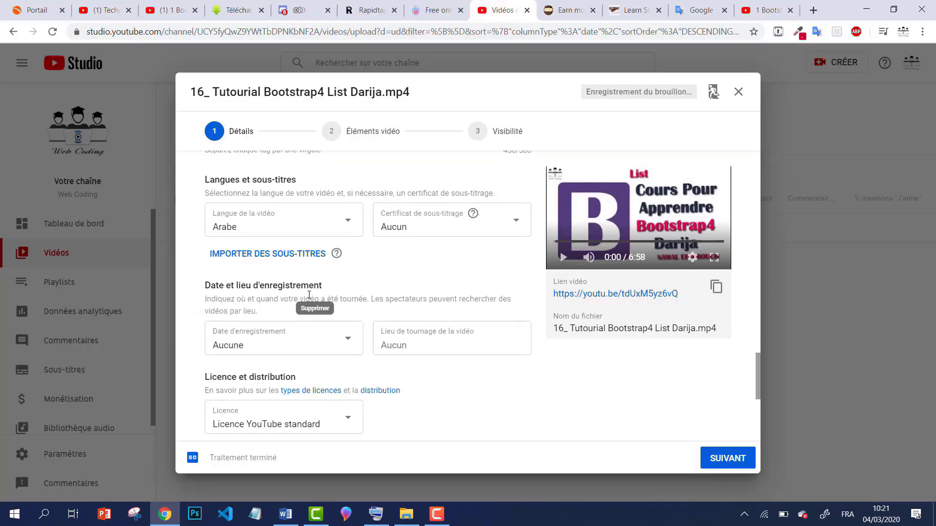
pyautogui.scroll(-3, 309, 295)
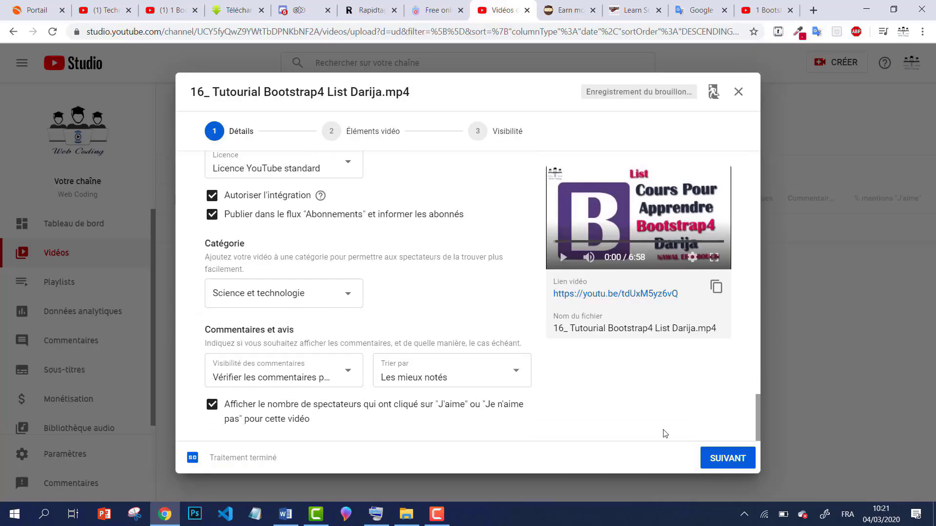
pyautogui.click(714, 462)
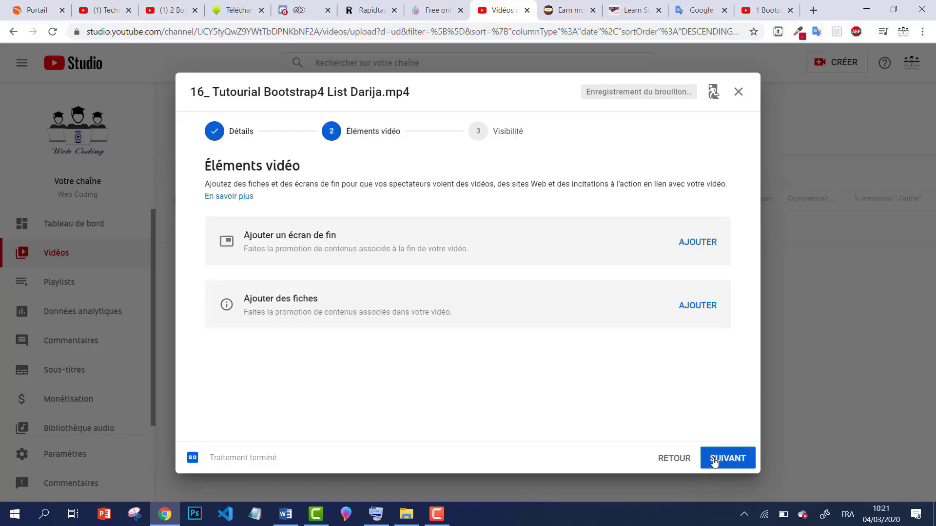
pyautogui.click(691, 242)
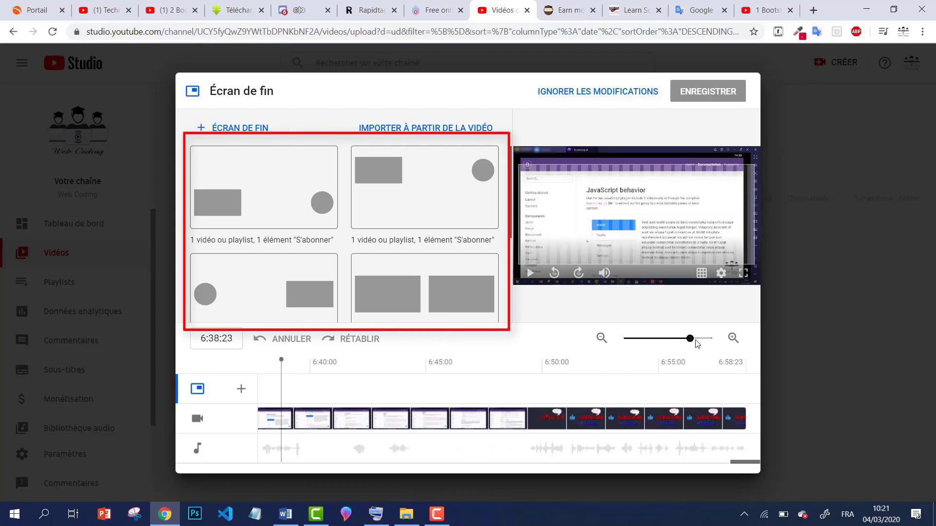
# Step: Zoom the timeline in fully, move the end screen preview to 6:58:22 and apply the layout with two videos or playlists
pyautogui.moveTo(691, 340); pyautogui.dragTo(712, 340)
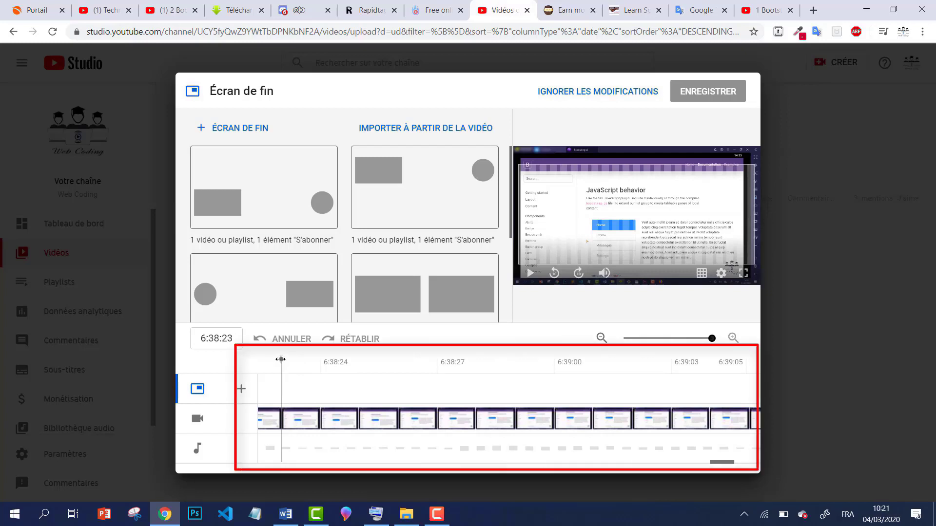
pyautogui.moveTo(280, 359); pyautogui.dragTo(736, 361)
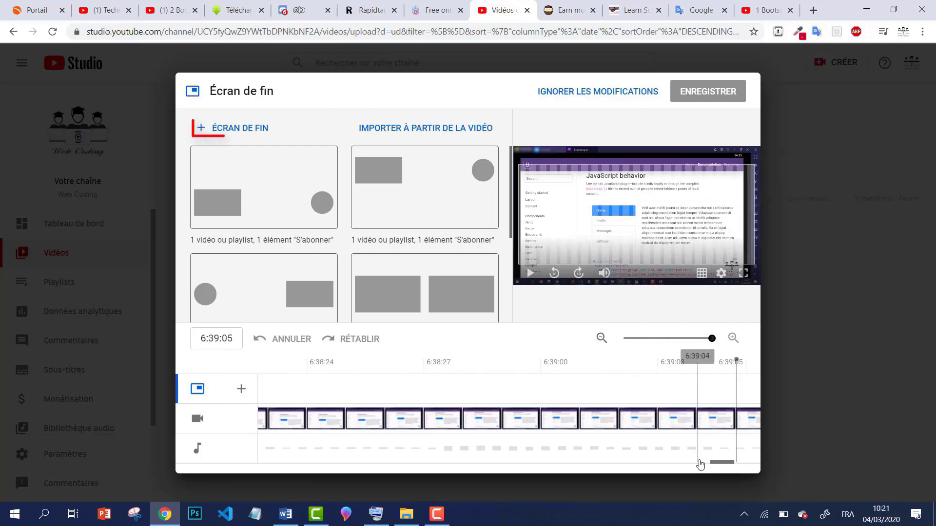
pyautogui.moveTo(725, 464); pyautogui.dragTo(772, 465)
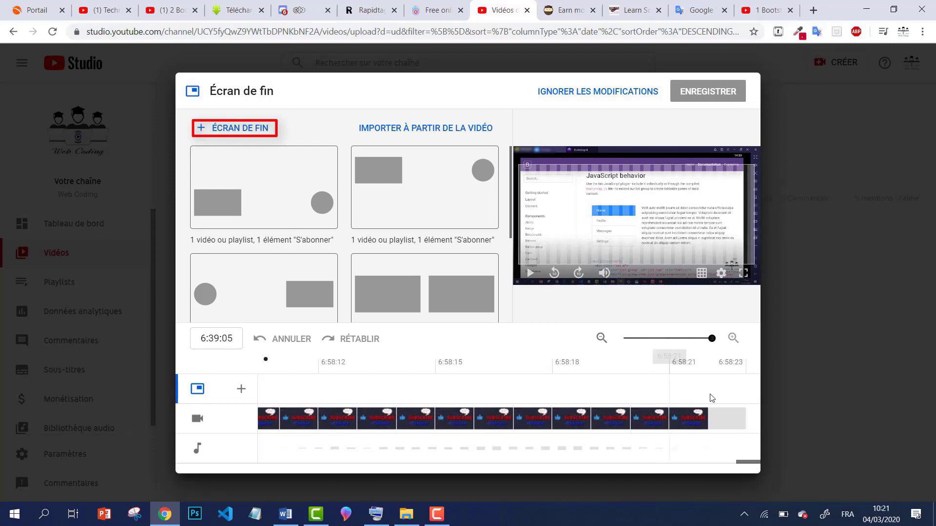
pyautogui.click(748, 373)
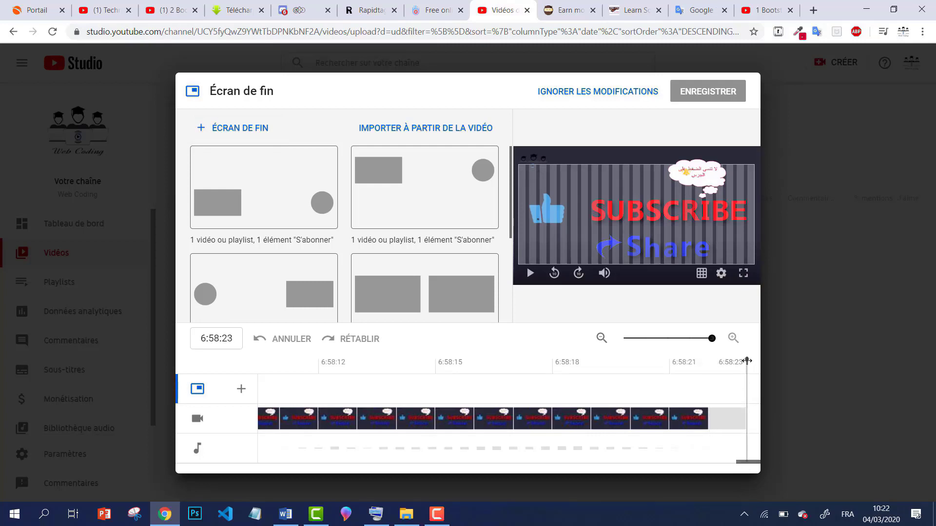
pyautogui.moveTo(746, 361); pyautogui.dragTo(720, 368)
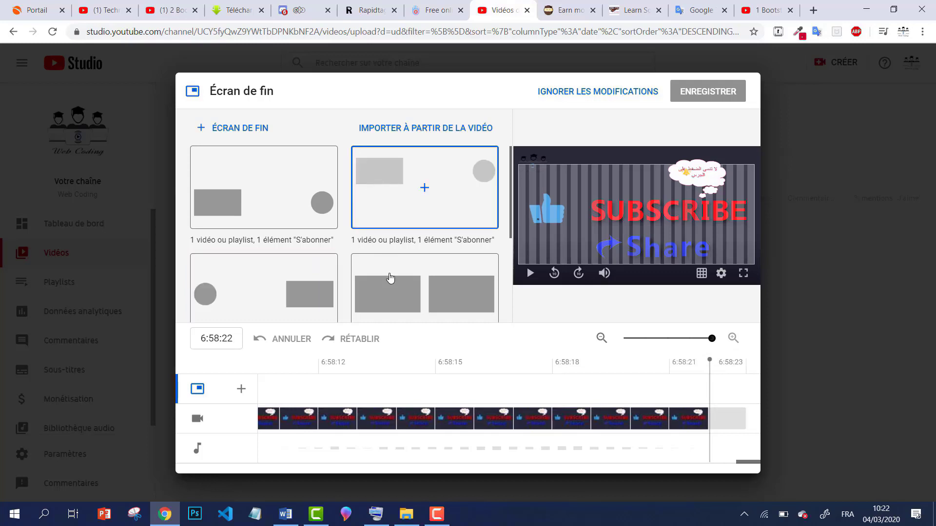
pyautogui.click(393, 287)
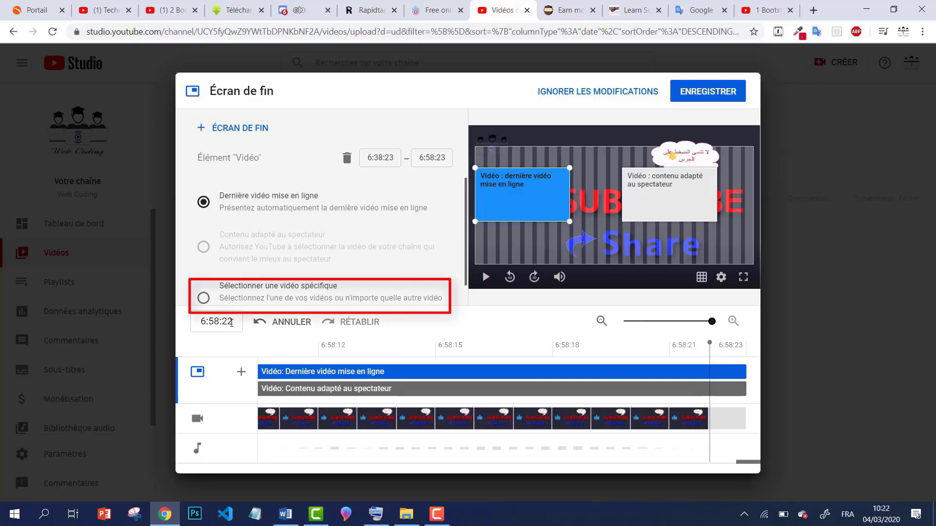
# Step: Assign the specific videos 14# Tutourial Bootstrap4 Dropdown Darija to the first end screen element and 7# Tutorial Bootstrap4 Badge Darija to the second
pyautogui.click(203, 299)
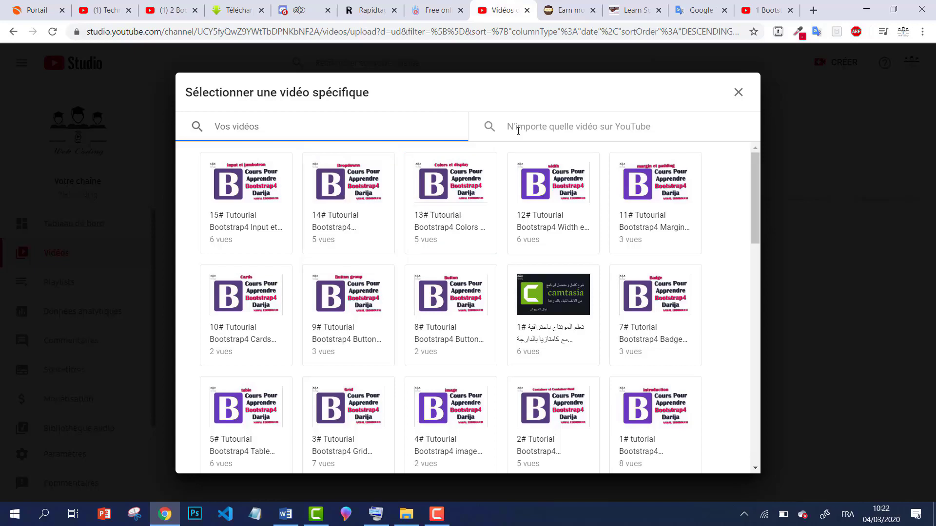
pyautogui.click(327, 219)
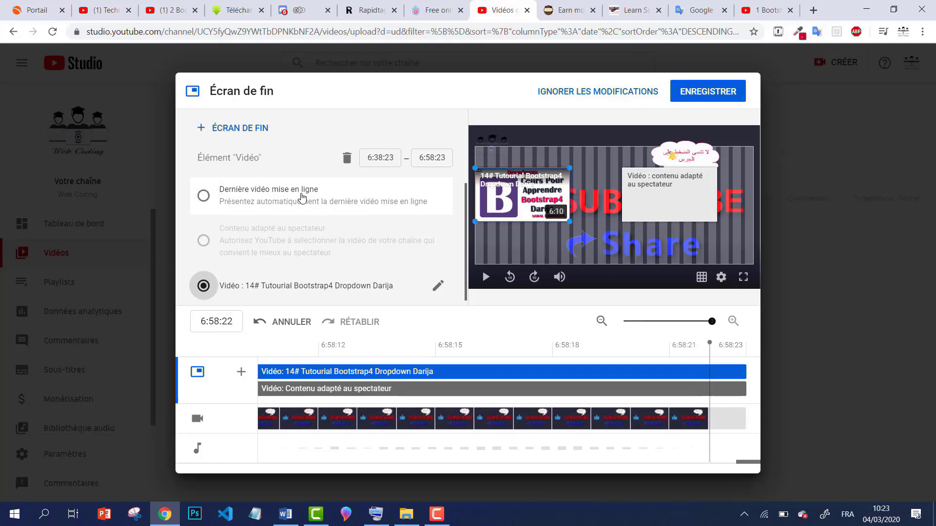
pyautogui.click(663, 197)
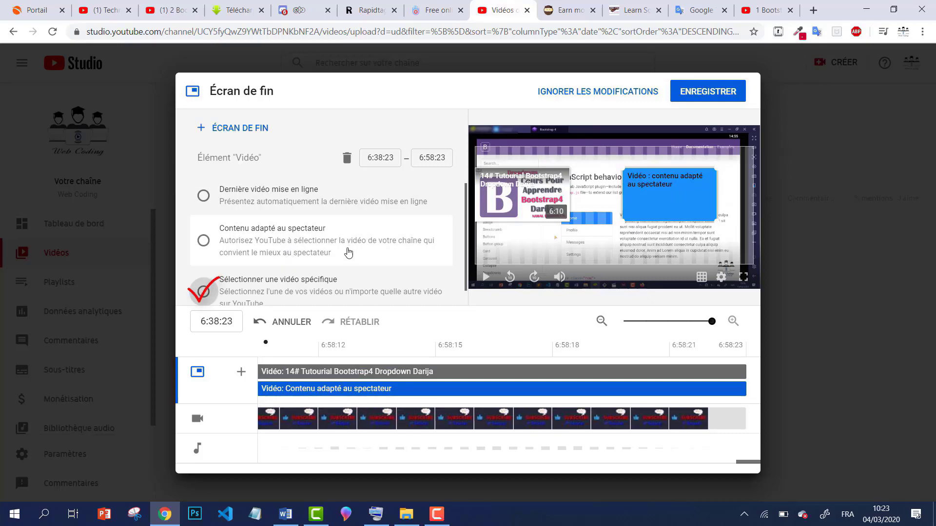
pyautogui.click(203, 292)
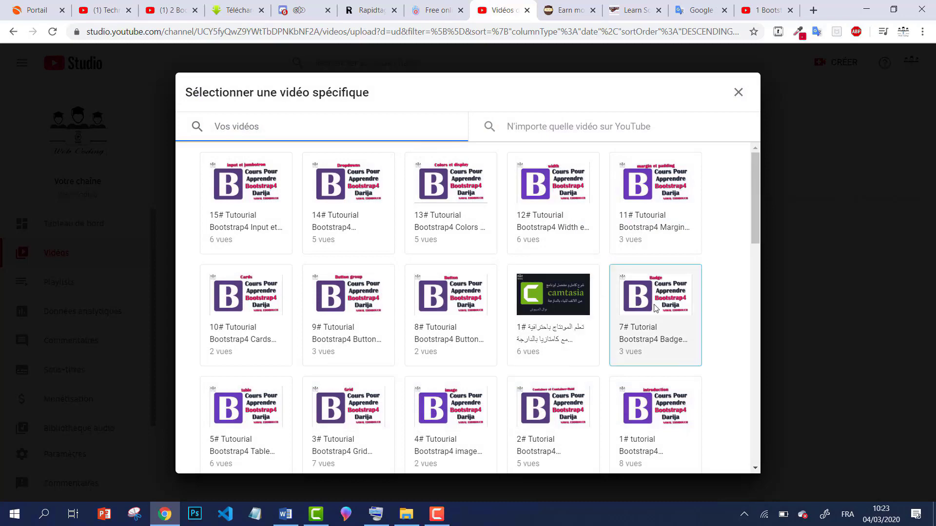
pyautogui.click(656, 308)
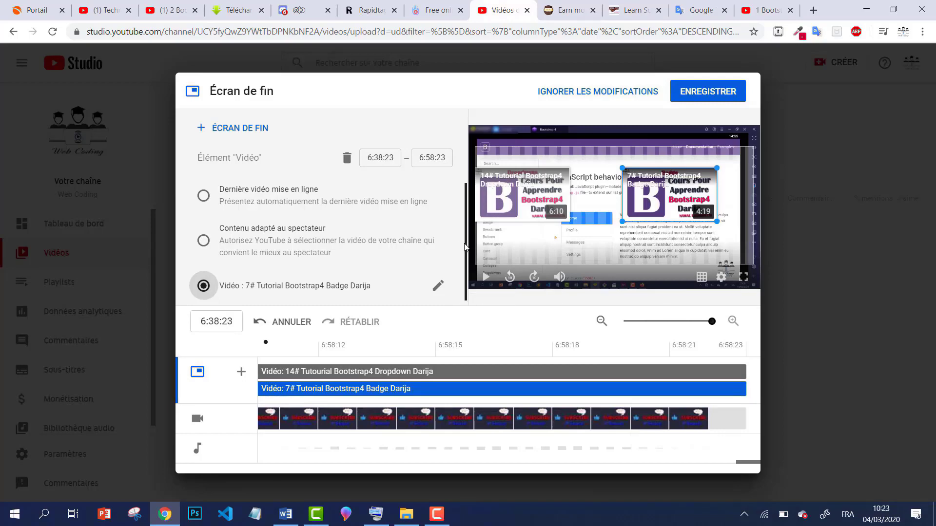
# Step: Reselect 7# Tutorial Bootstrap4 Badge Darija for the second end screen element and save the end screen
pyautogui.click(438, 287)
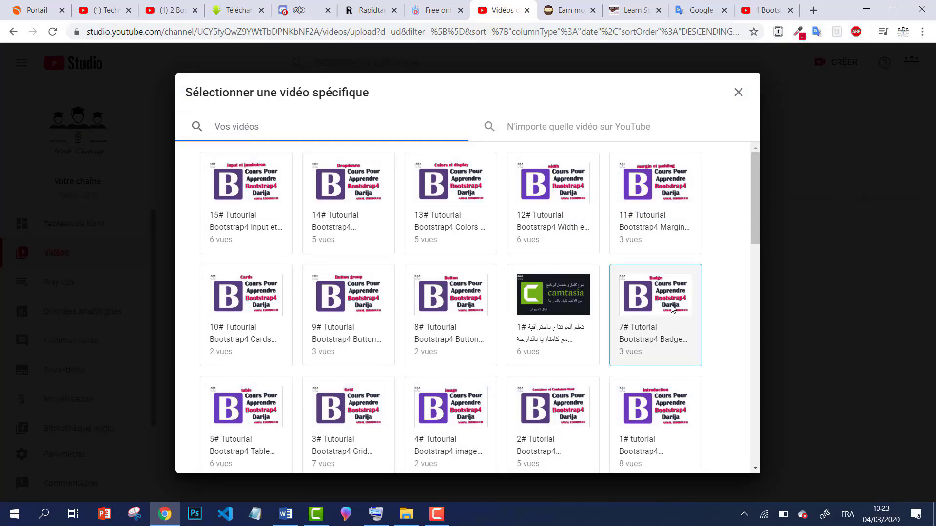
pyautogui.click(654, 305)
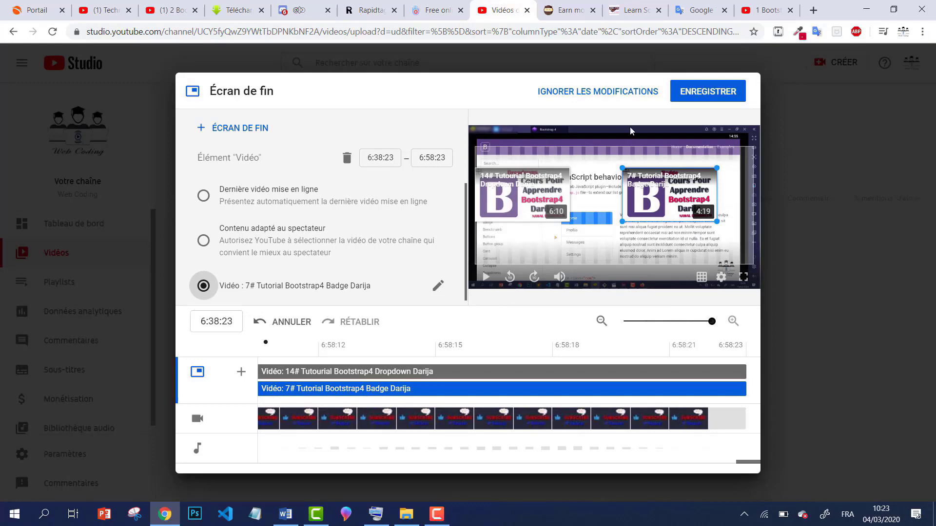
pyautogui.click(694, 92)
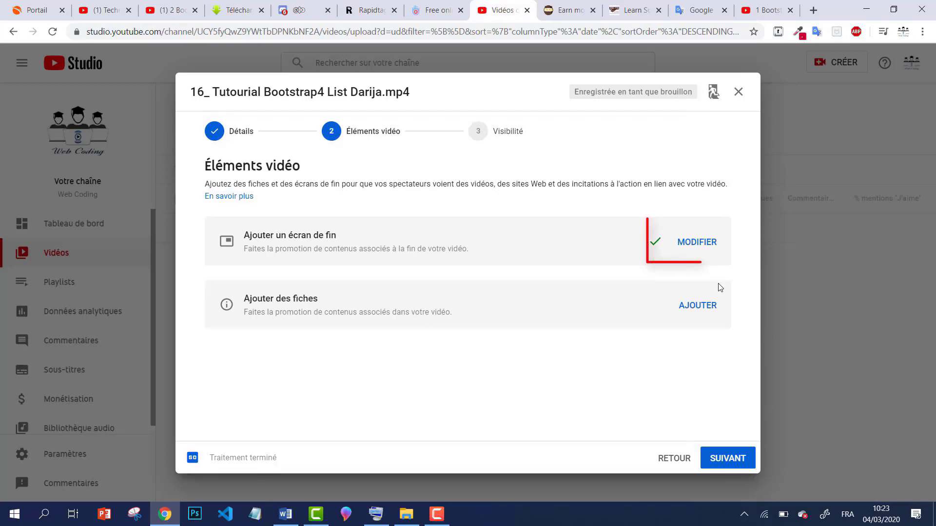
# Step: Publish the video with public visibility and close the link sharing window
pyautogui.click(718, 458)
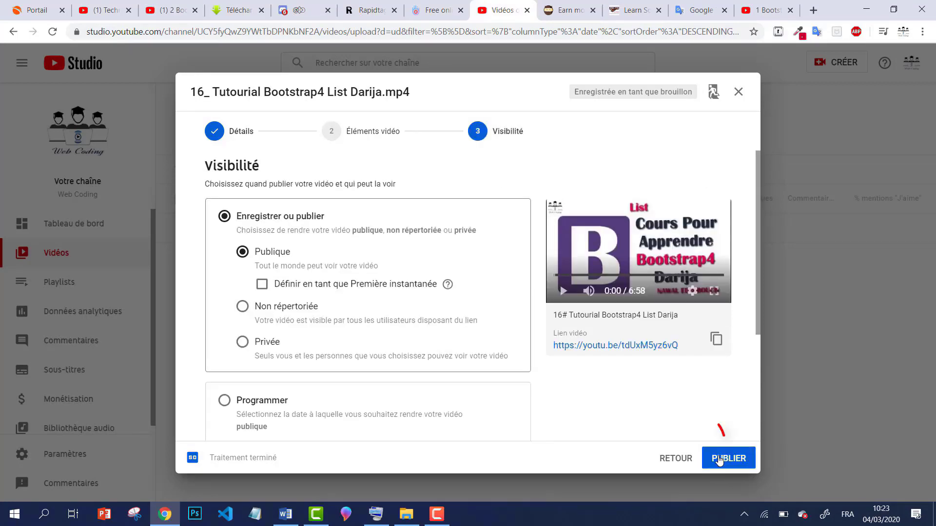
pyautogui.click(719, 459)
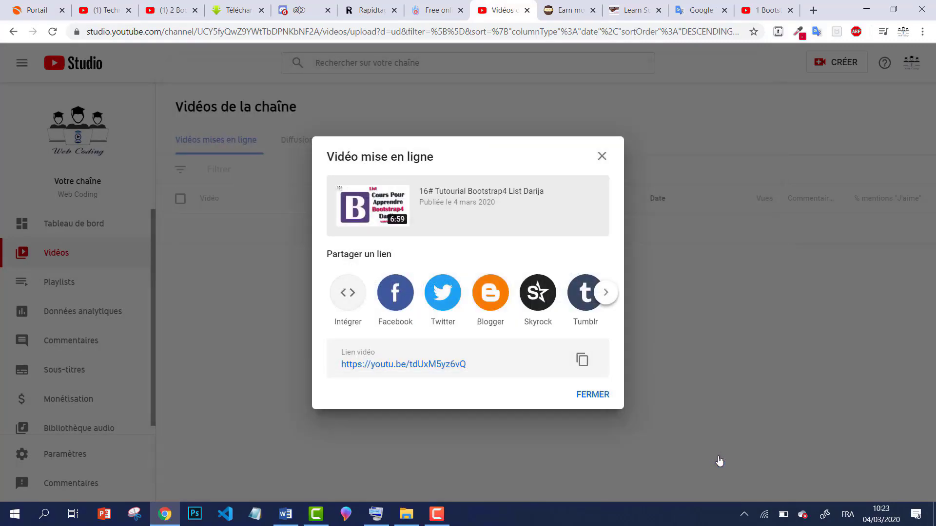
pyautogui.click(602, 157)
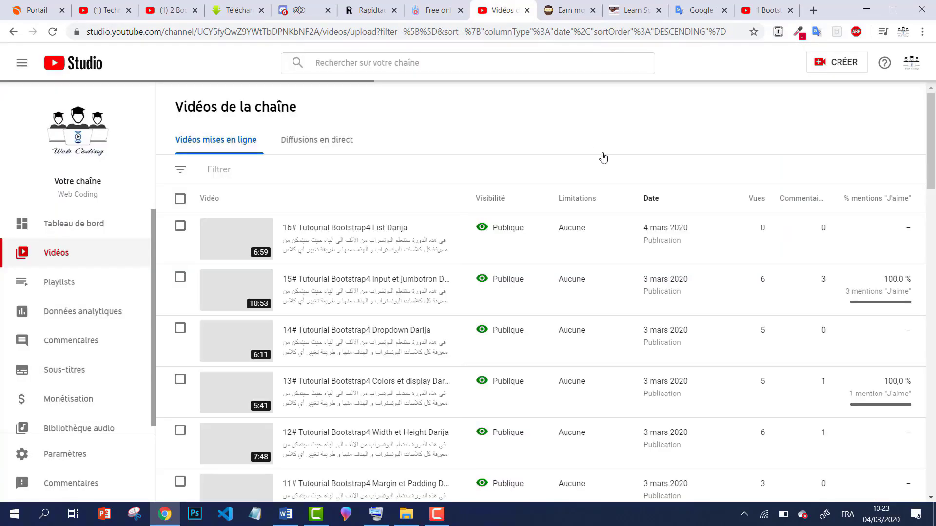
# Step: View the details of the 16# Tutourial Bootstrap4 List Darija video, return to the channel's video list and open it on YouTube
pyautogui.click(229, 233)
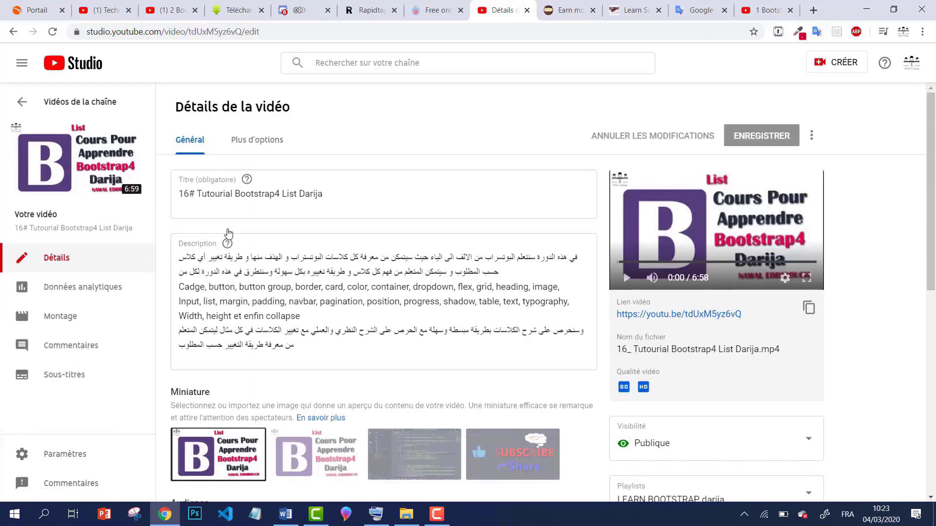
pyautogui.click(12, 33)
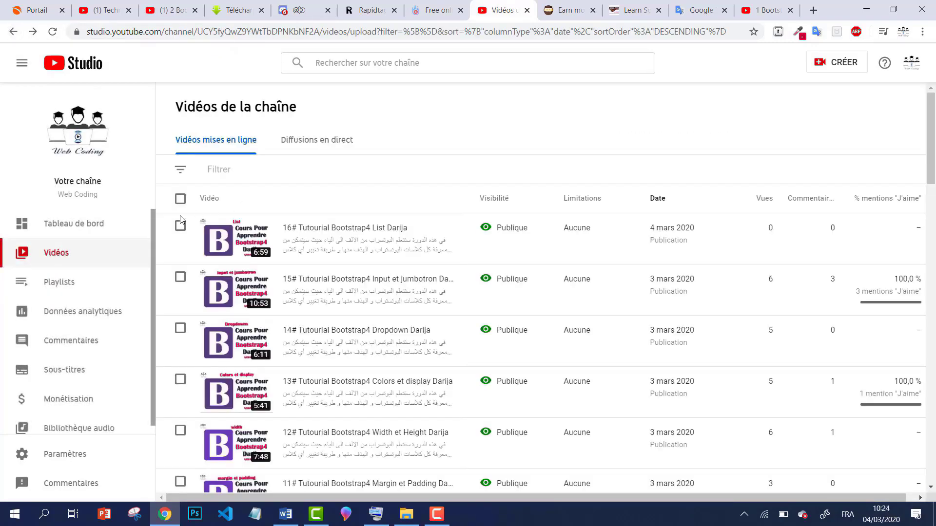
pyautogui.moveTo(299, 235)
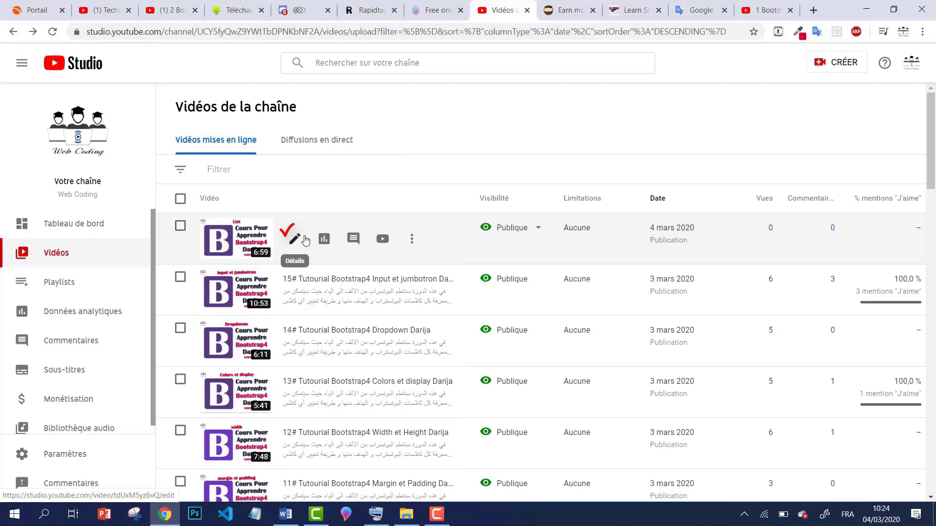
pyautogui.click(383, 239)
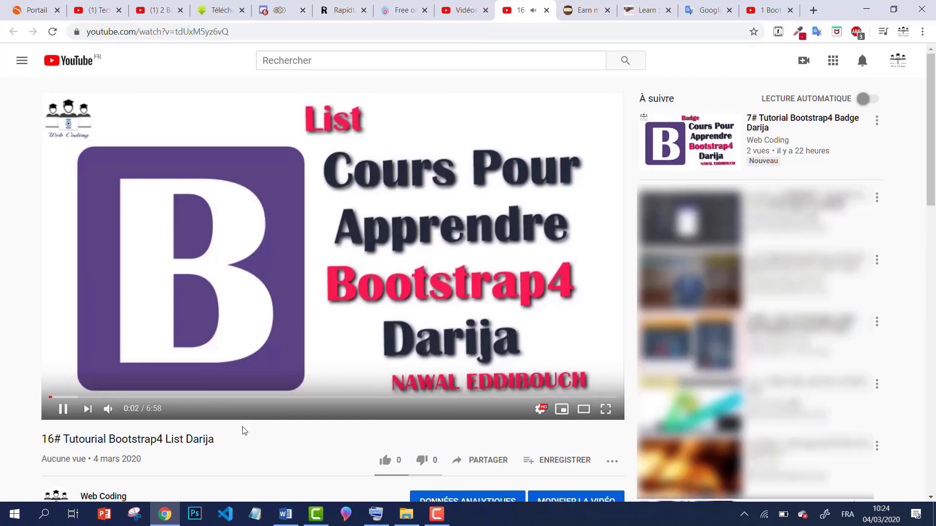
# Step: Like the published video and jump playback to 6:55 to check its end screen elements
pyautogui.click(385, 461)
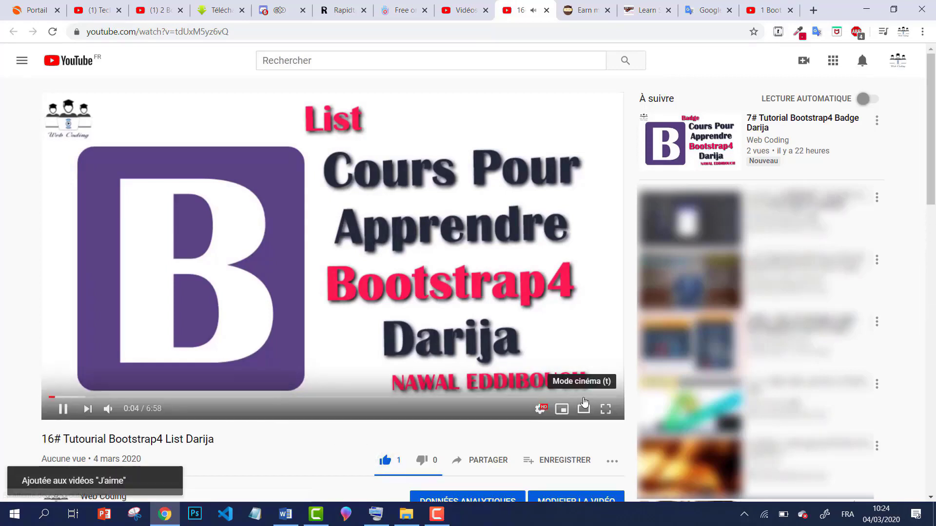
pyautogui.click(602, 399)
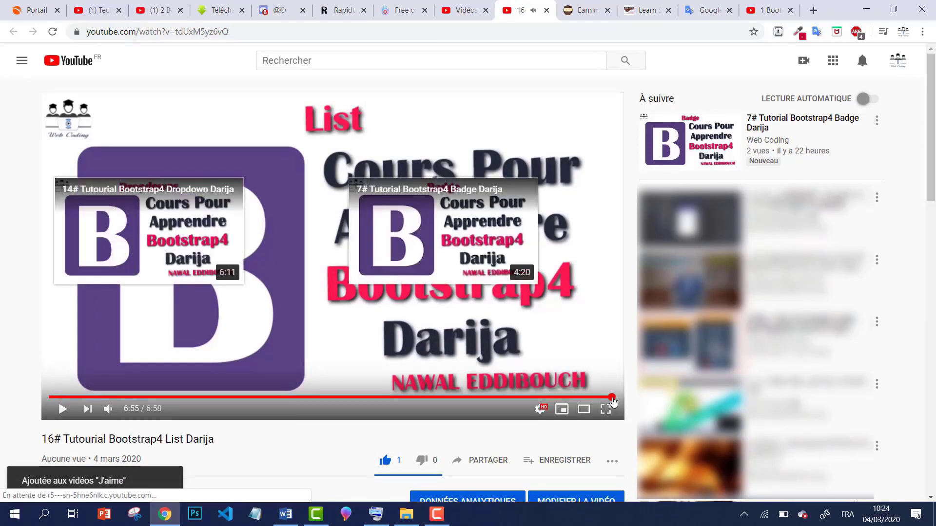
pyautogui.click(385, 361)
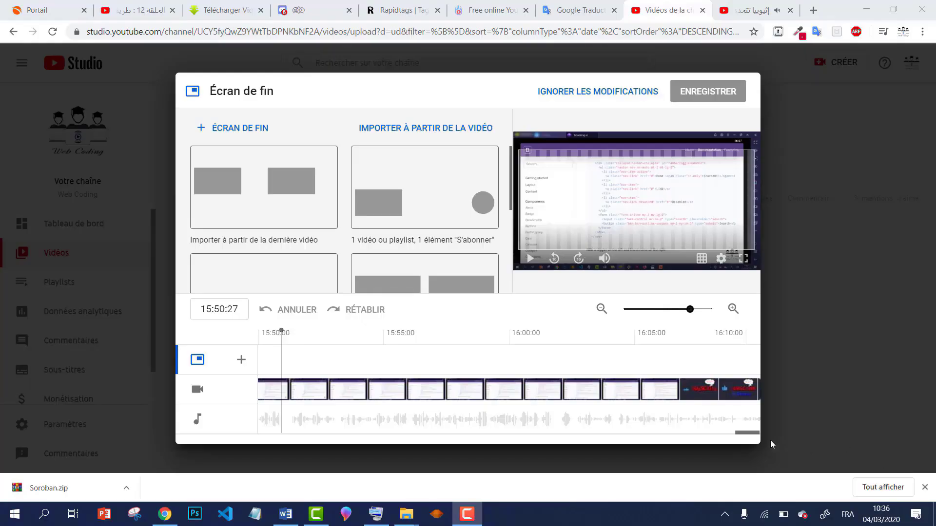
# Step: In the other video's end screen editor, move the preview to 16:10:24 and apply the layout with two videos in the upper corners
pyautogui.click(499, 347)
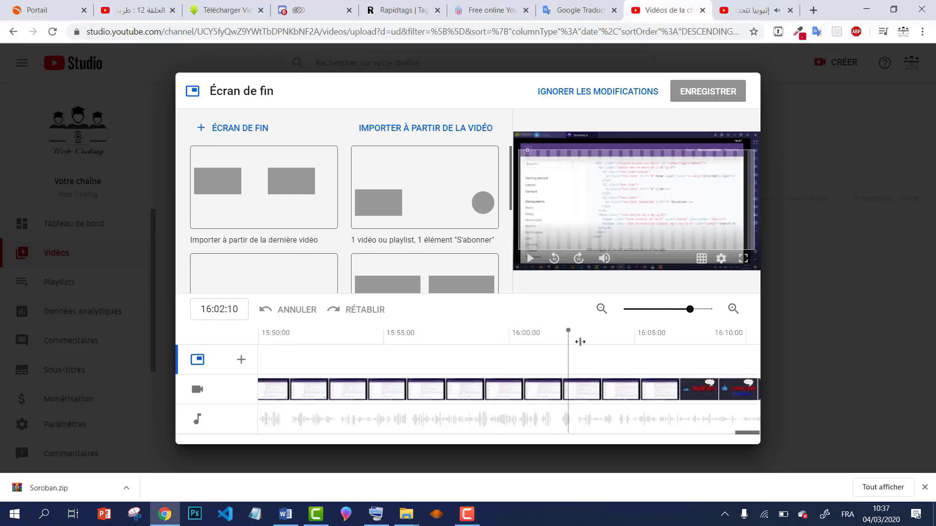
pyautogui.moveTo(581, 341); pyautogui.dragTo(539, 341)
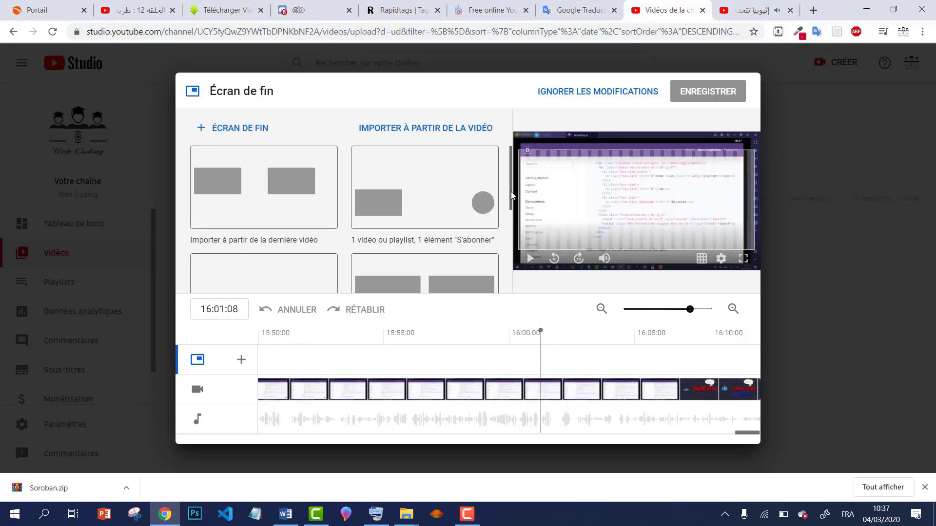
pyautogui.moveTo(511, 196); pyautogui.dragTo(509, 259)
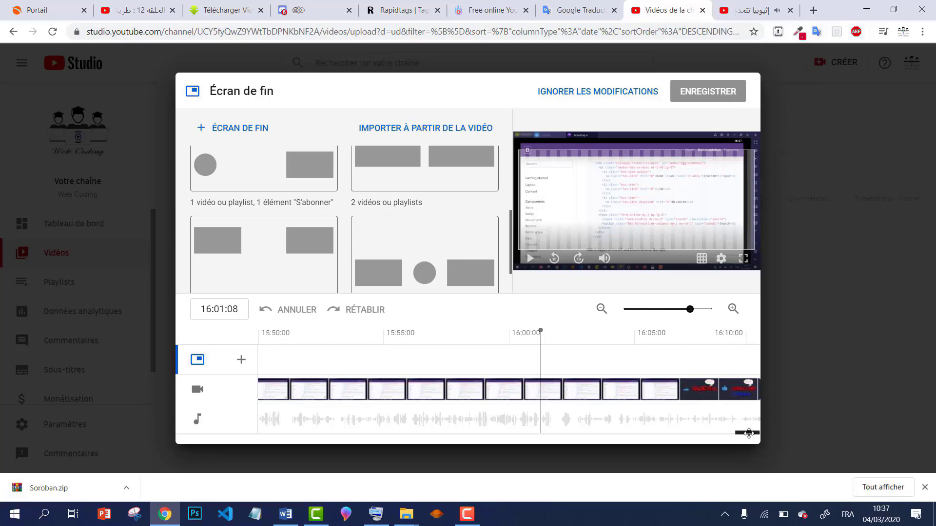
pyautogui.moveTo(749, 433); pyautogui.dragTo(769, 439)
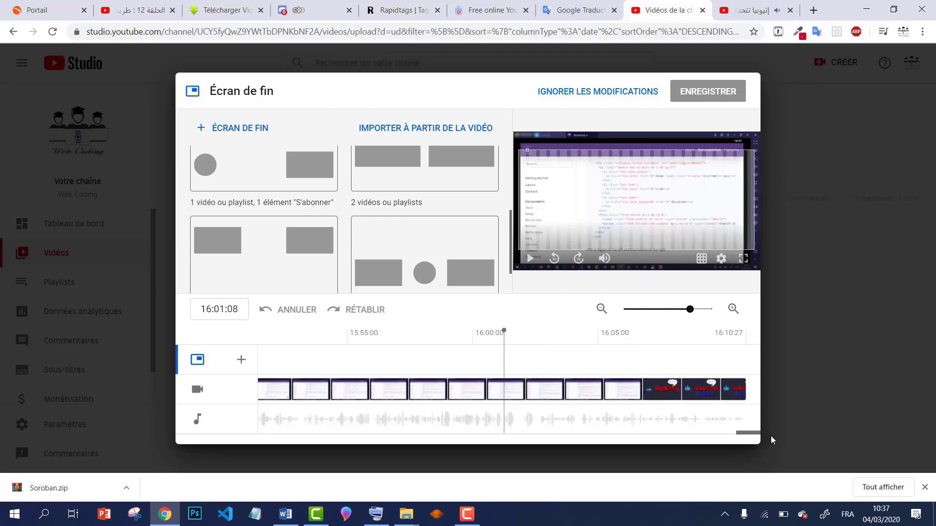
pyautogui.click(744, 340)
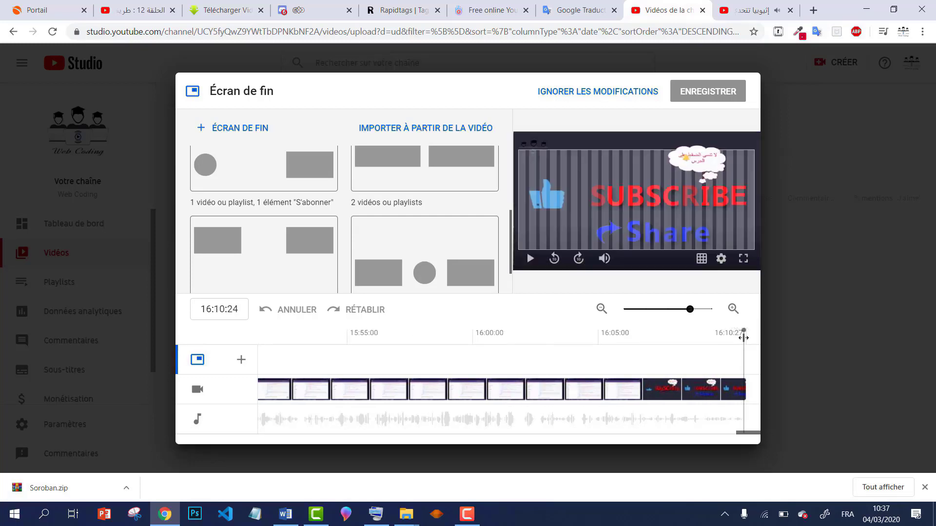
pyautogui.click(331, 252)
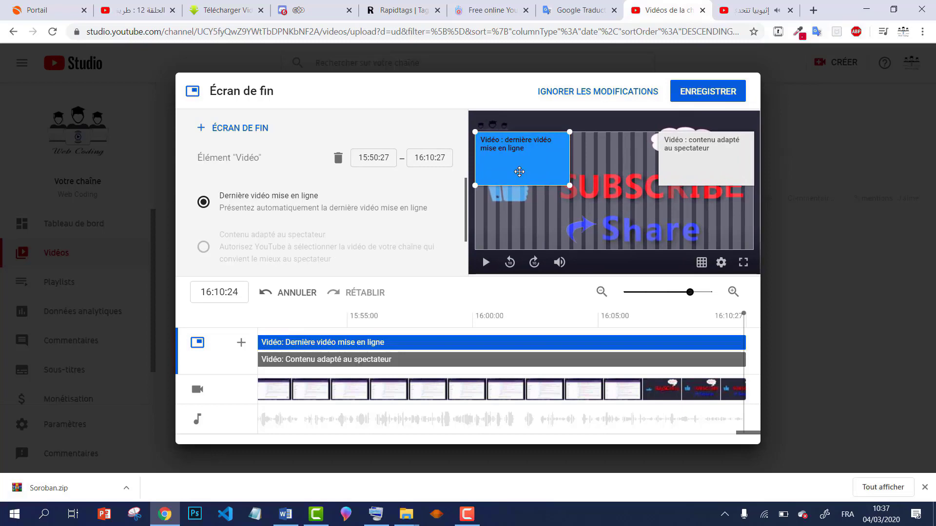
# Step: Save the end screen and publish the 17# Tutourial Bootstrap4 Navbar Darija video with public visibility
pyautogui.click(707, 92)
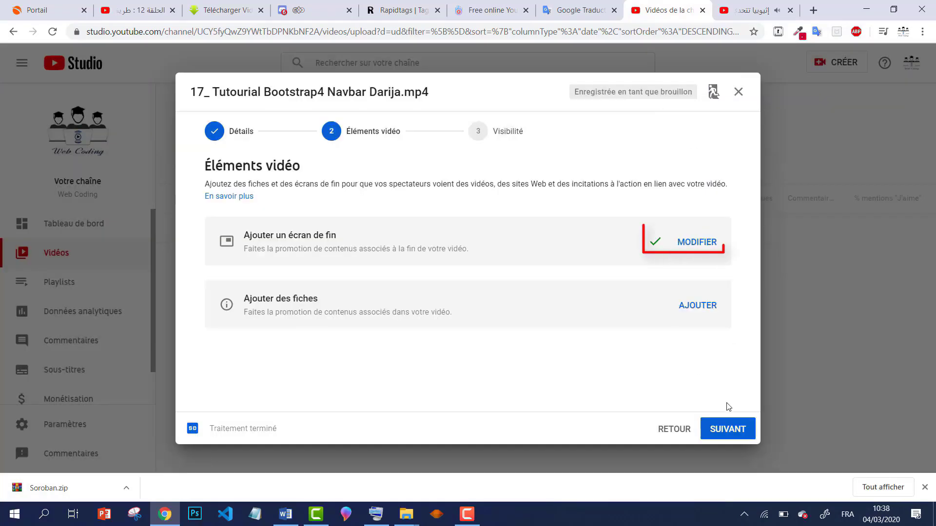
pyautogui.click(735, 432)
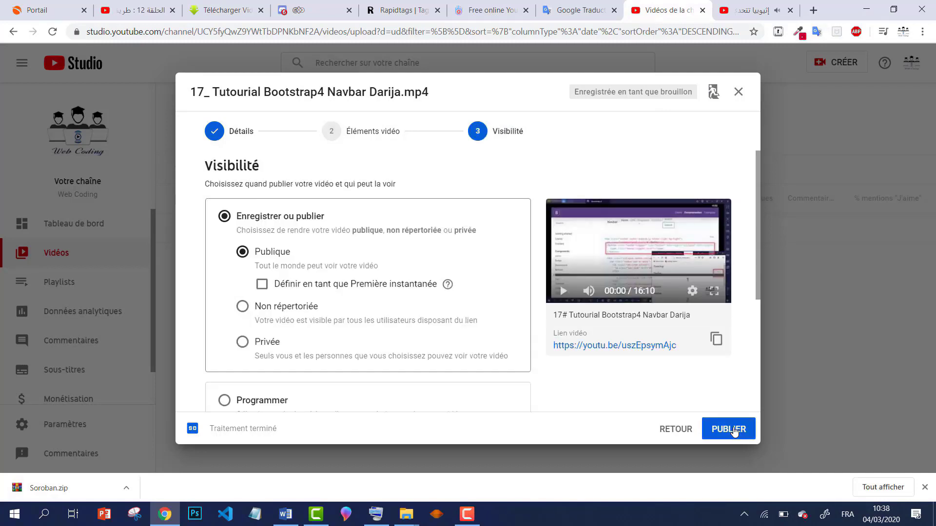
pyautogui.click(735, 432)
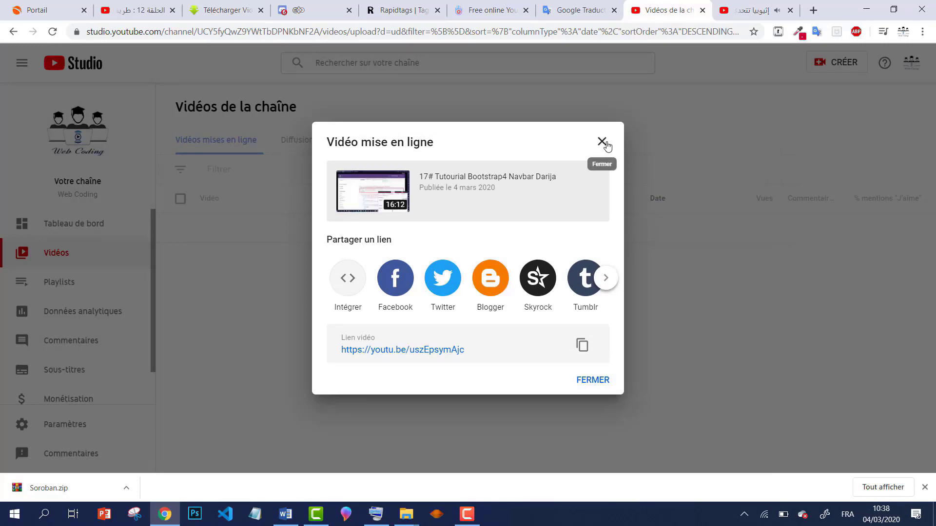
pyautogui.click(602, 143)
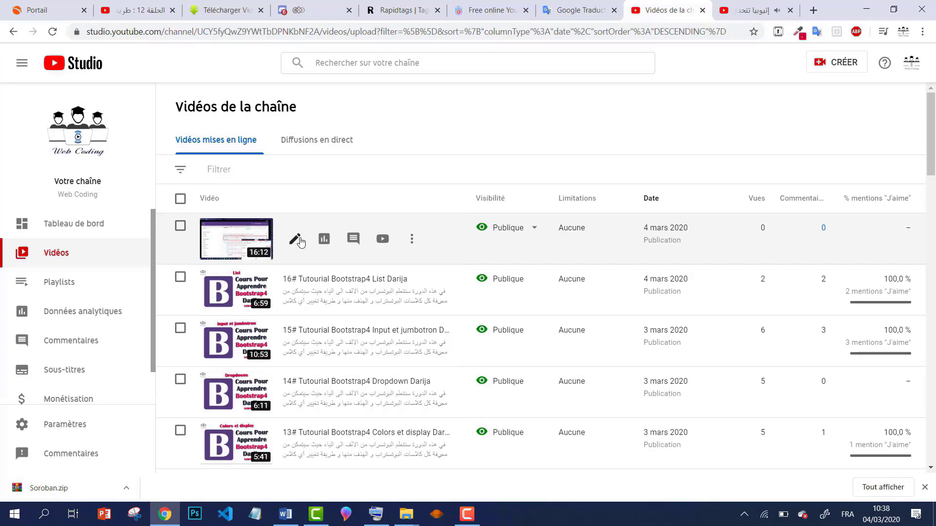
# Step: In the details of the 17# Navbar video, choose the custom Navbar "Cours Pour Apprendre Bootstrap4 Darija" thumbnail and save the change
pyautogui.click(295, 240)
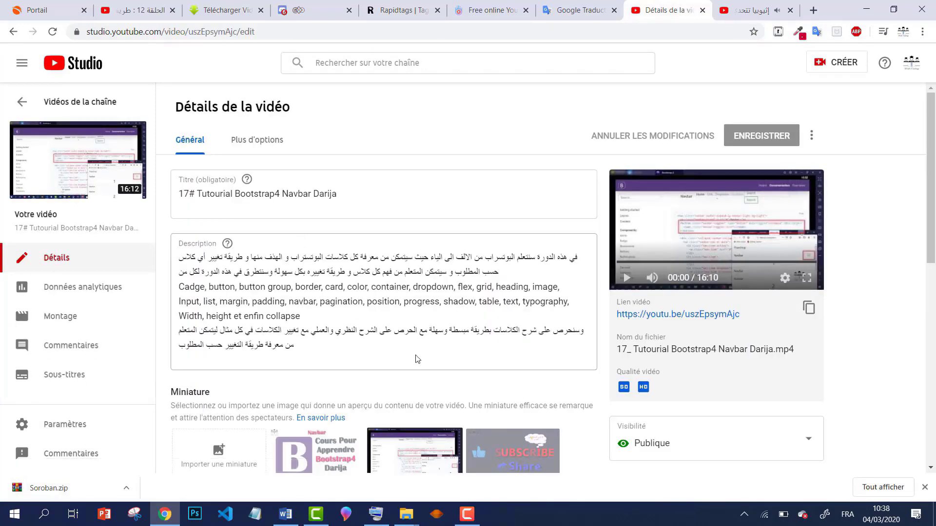
pyautogui.click(322, 459)
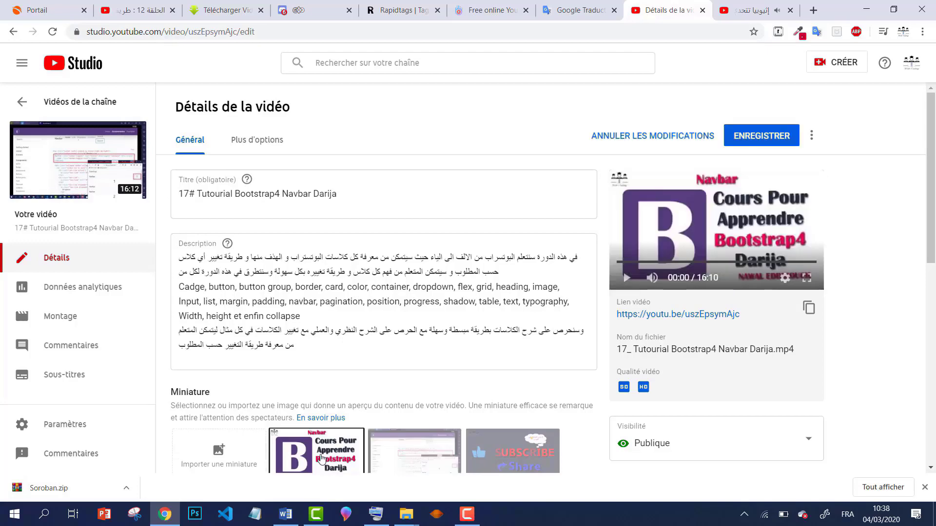
pyautogui.scroll(-1, 322, 459)
pyautogui.click(761, 101)
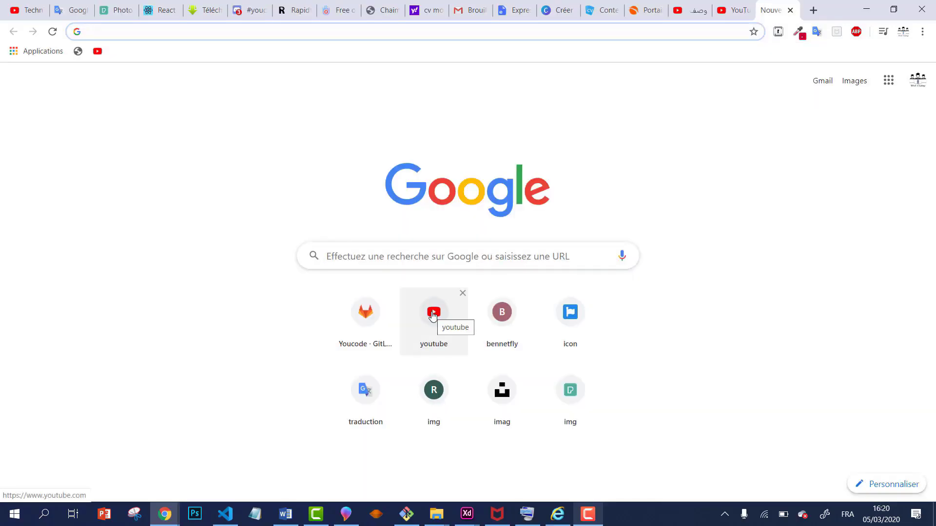
# Step: Open YouTube, search for "bootstrap4 darija" and start playing the LEARN BOOTSTRAP darija playlist from Web Coding
pyautogui.click(432, 316)
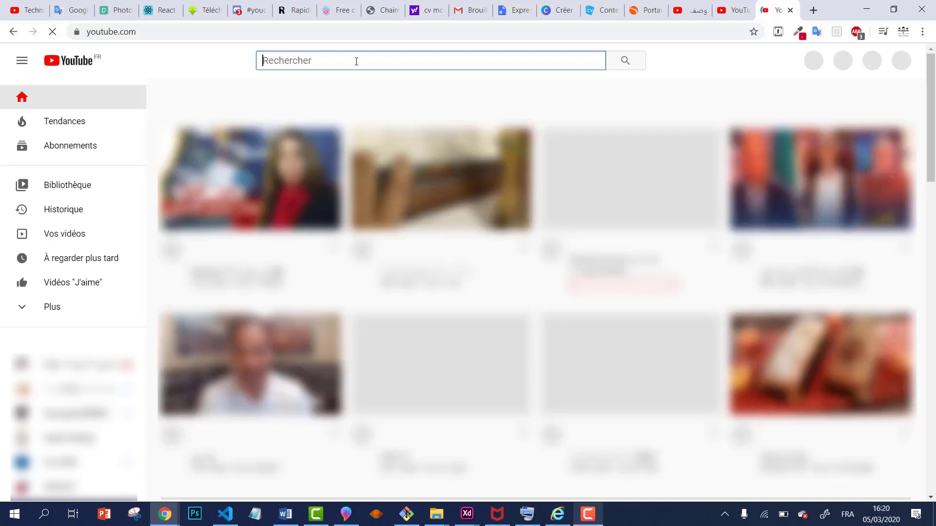
pyautogui.write('boo')
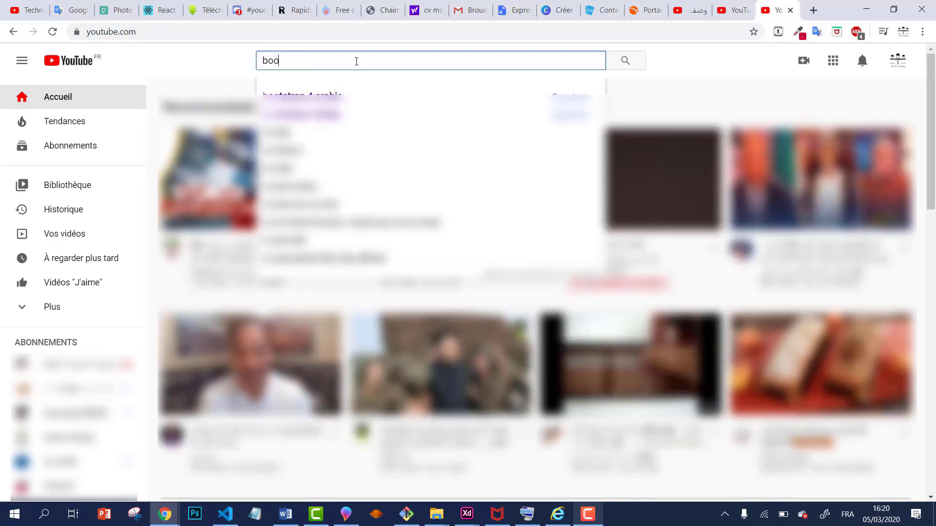
pyautogui.write('tstrap')
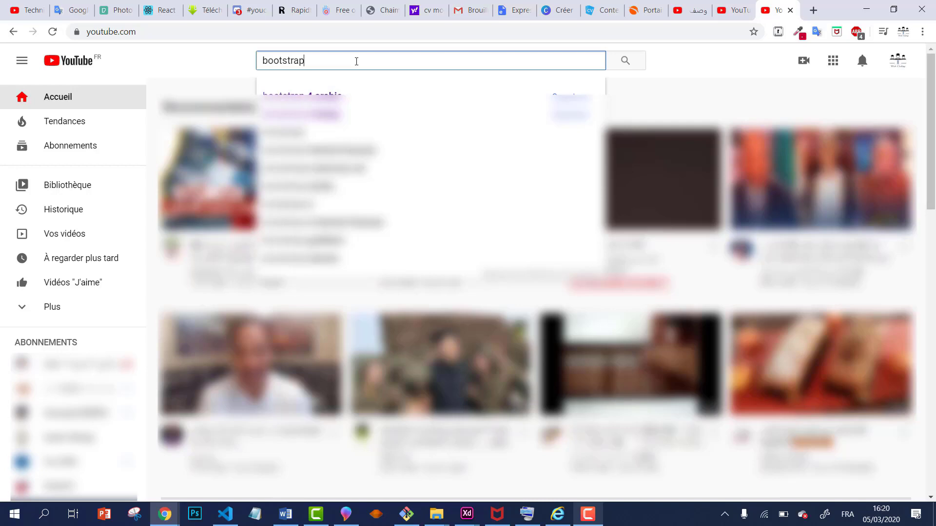
pyautogui.write('4 ')
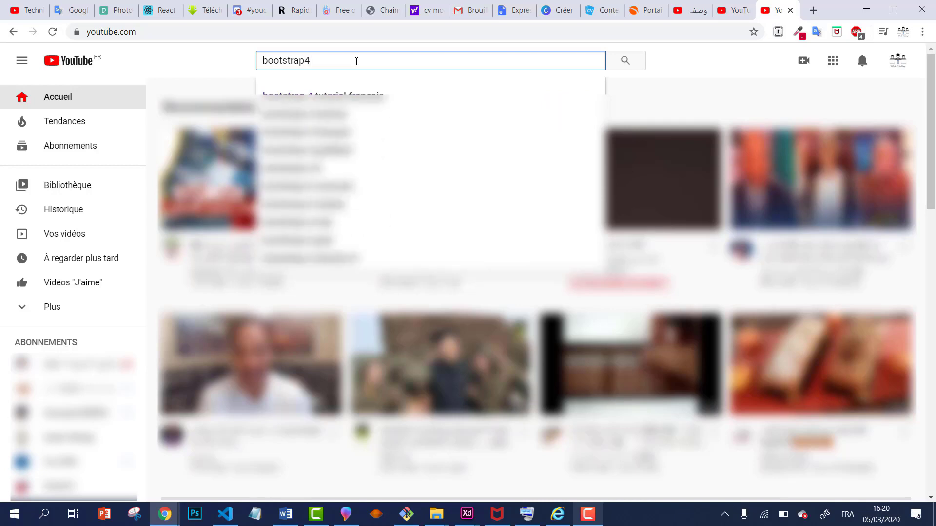
pyautogui.write('dari')
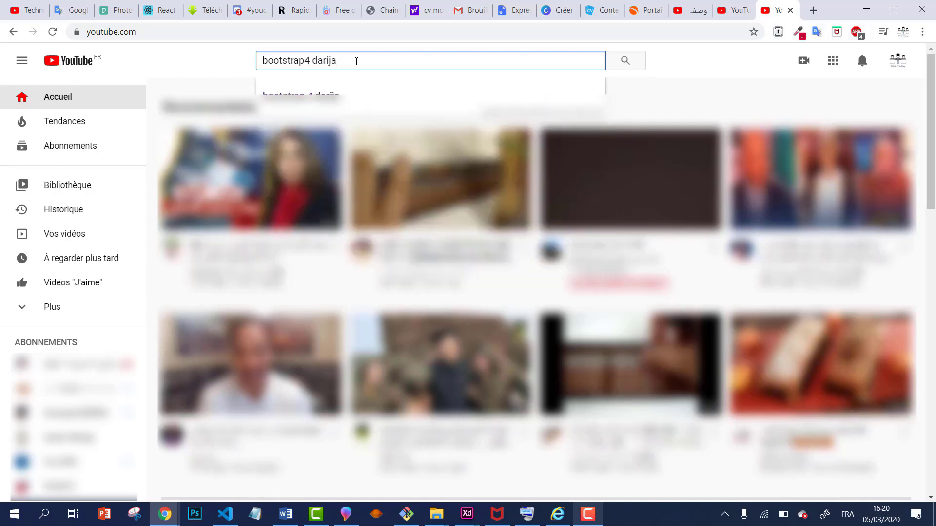
pyautogui.write('ja')
pyautogui.press('Return')
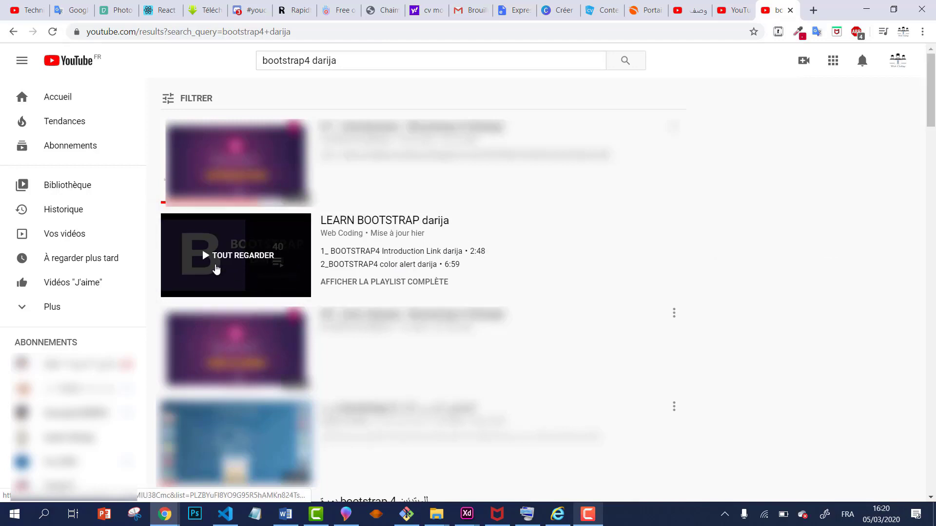
pyautogui.click(217, 265)
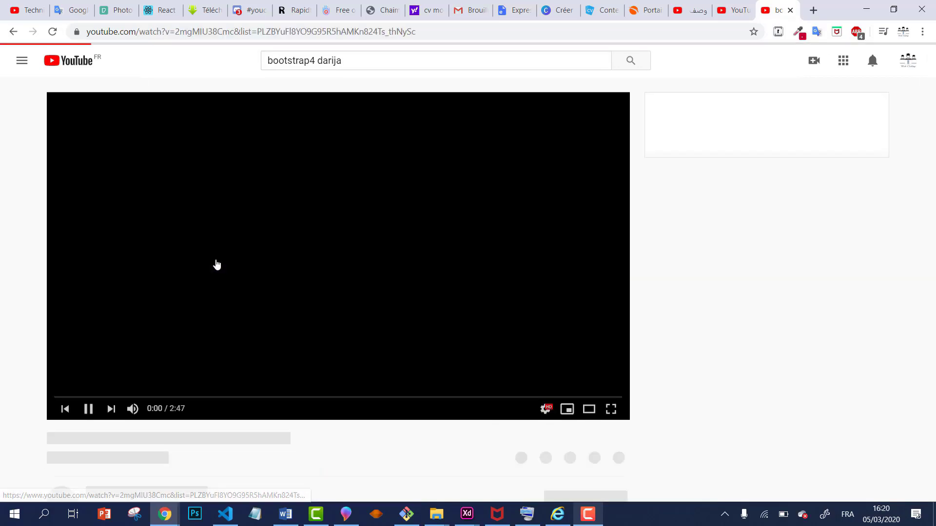